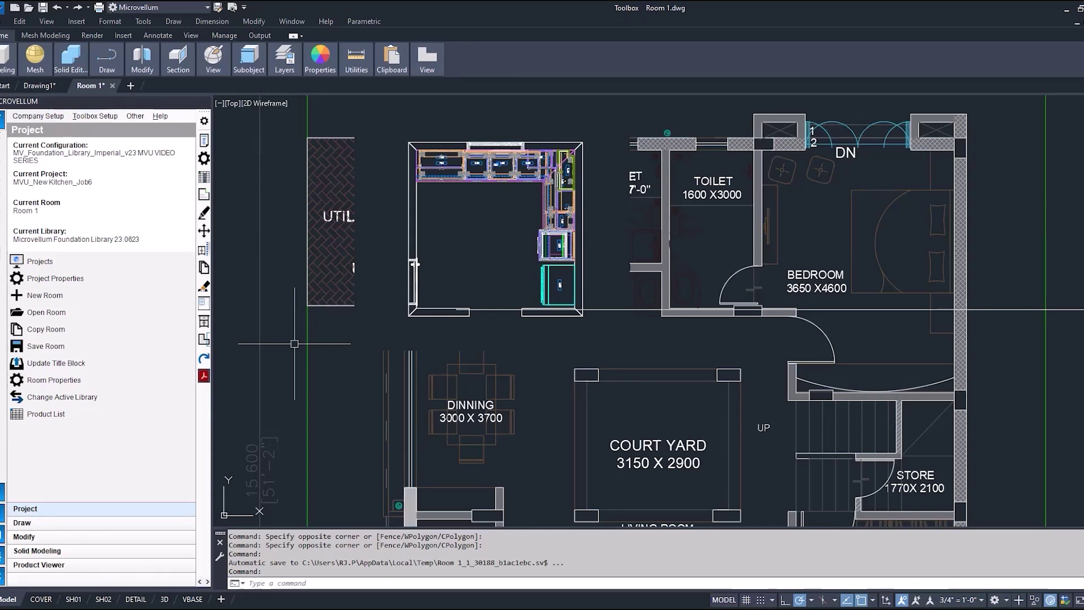
# - Examine the kitchen and its cabinets in a 3D view and in the ground floor plan view
pyautogui.keyDown('shift'); pyautogui.moveTo(294, 343); pyautogui.dragTo(426, 314, button='middle'); pyautogui.keyUp('shift')
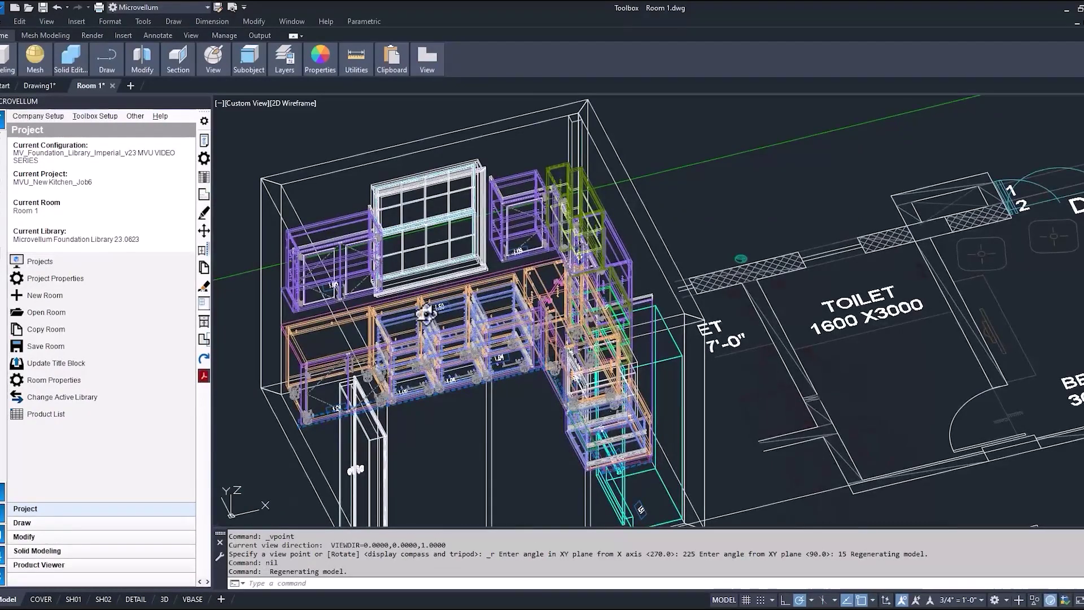
pyautogui.press('Return')
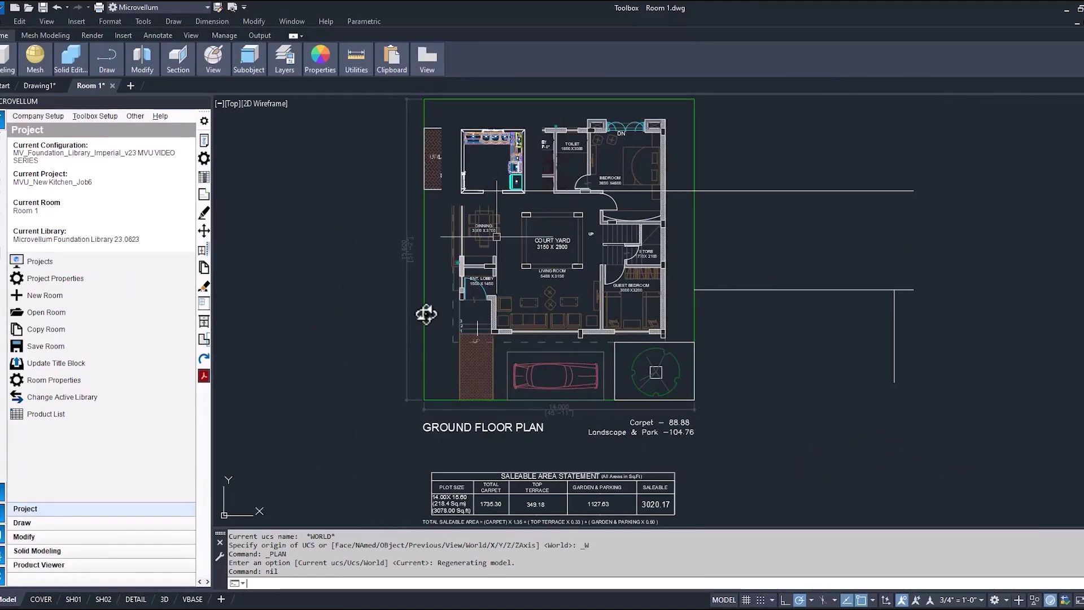
pyautogui.moveTo(426, 315); pyautogui.dragTo(297, 357, button='middle')
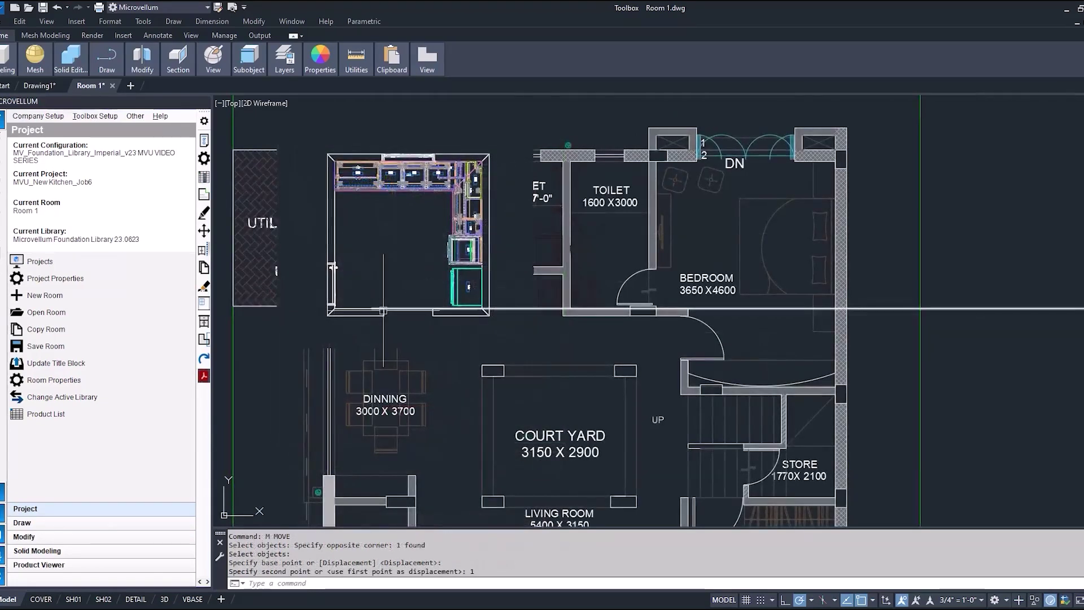
pyautogui.scroll(5, 397, 310)
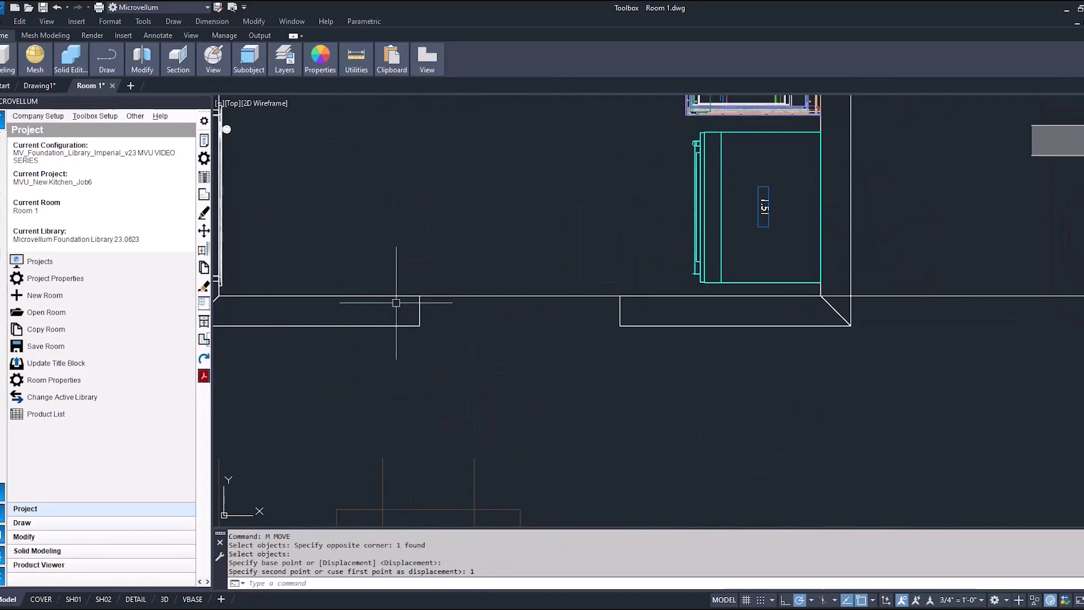
pyautogui.scroll(-6, 437, 311)
pyautogui.scroll(-5, 437, 312)
pyautogui.scroll(6, 590, 316)
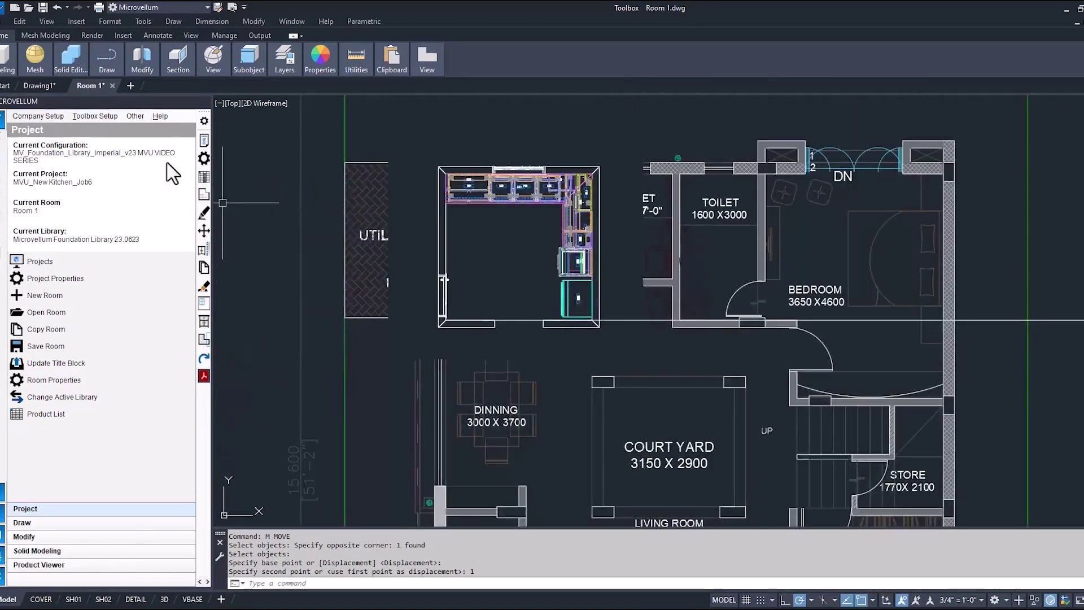
# - Review the Shop Drawings global variables of the PL1 Kitchen Cabinets specification group, including 2D Elevation Drawings and 2D Finish Label Options
pyautogui.click(104, 114)
pyautogui.click(119, 186)
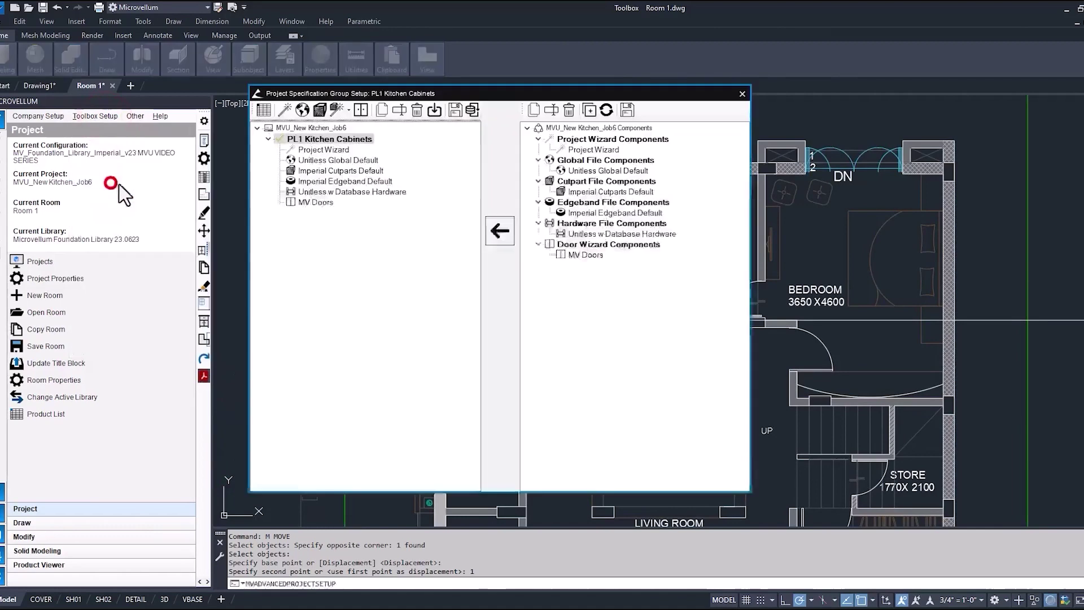
pyautogui.click(297, 107)
pyautogui.click(234, 166)
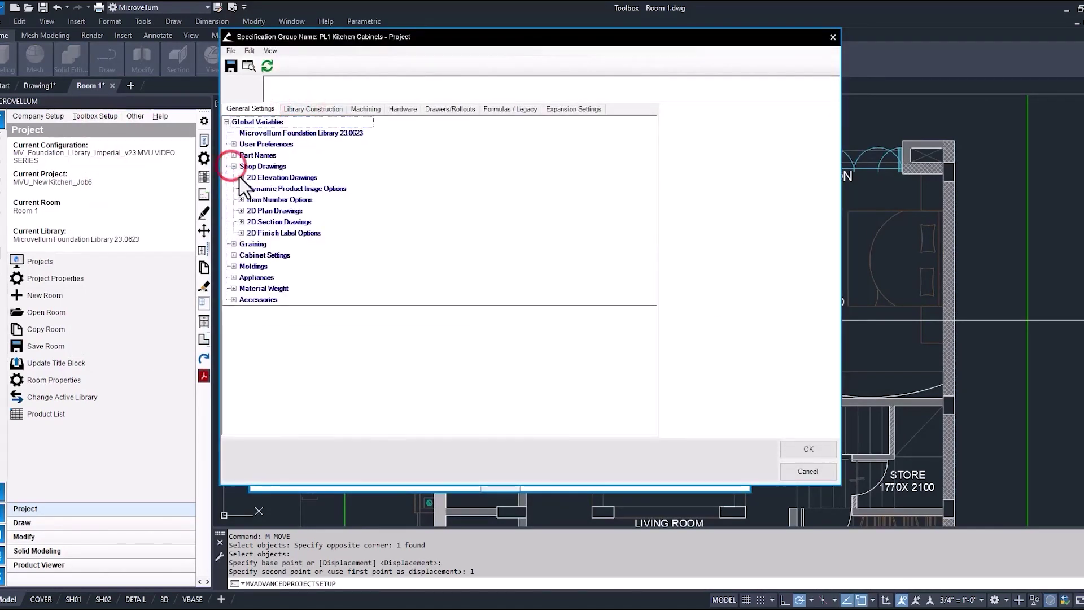
pyautogui.click(241, 177)
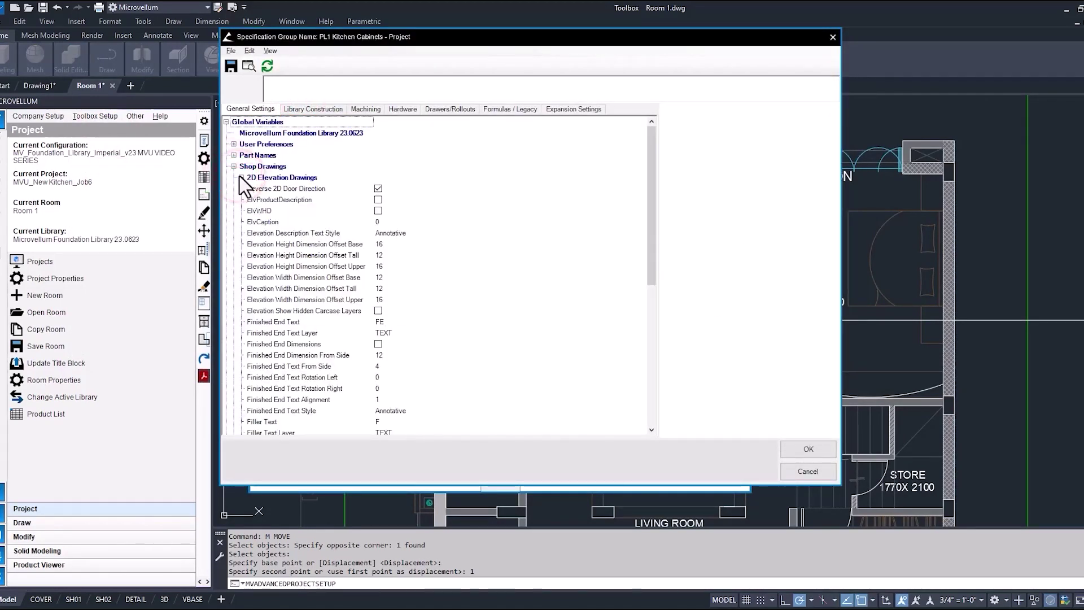
pyautogui.click(241, 177)
pyautogui.click(241, 233)
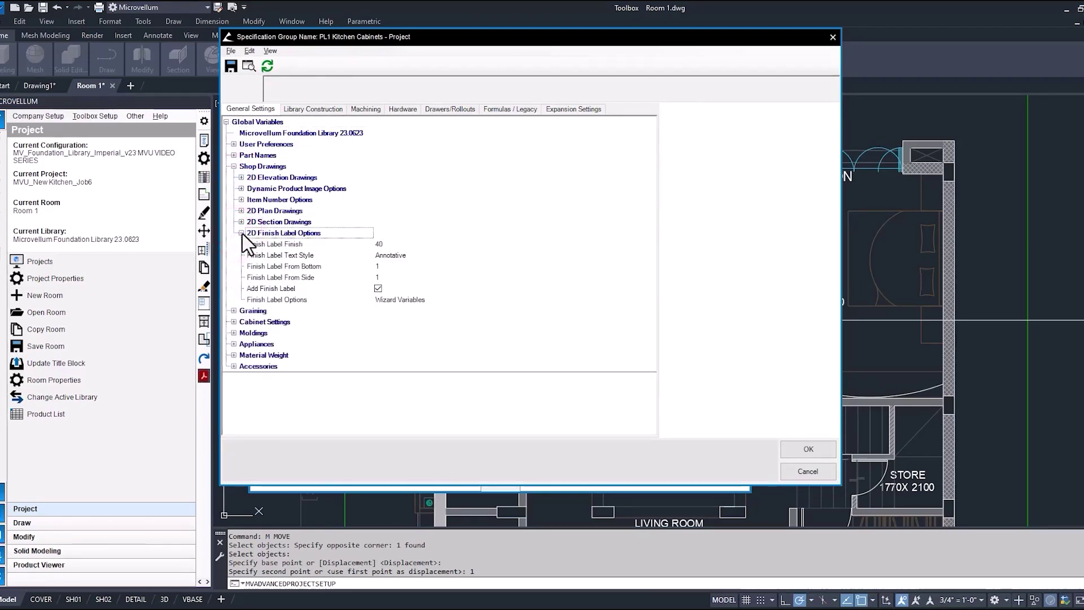
pyautogui.click(241, 232)
pyautogui.click(816, 471)
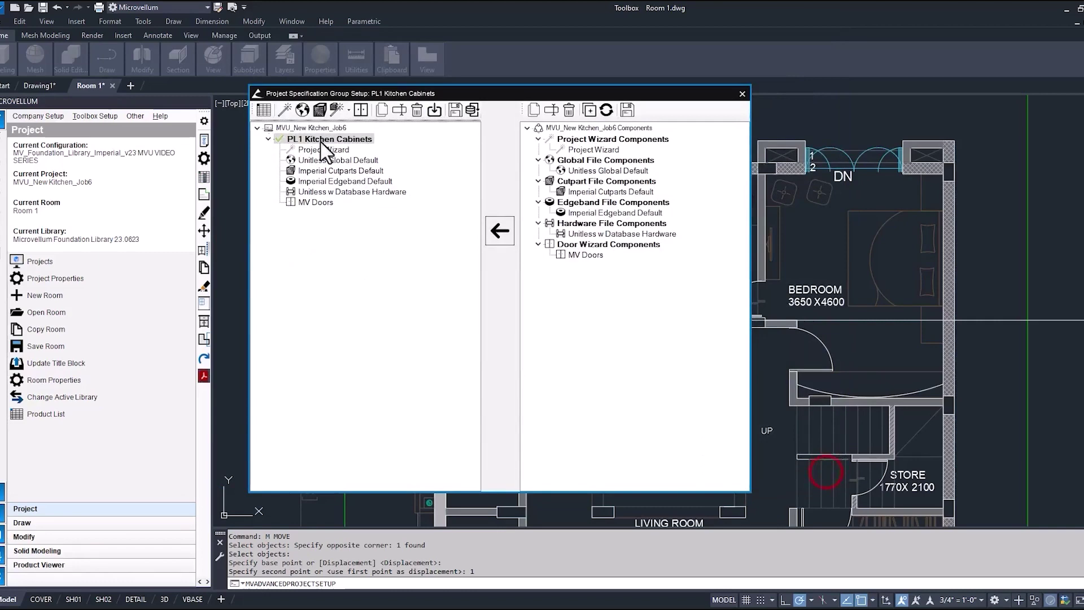
# - Review the Render Finish Options in the Project Wizard of the PL1 Kitchen Cabinets group, and close the specification group setup
pyautogui.click(284, 109)
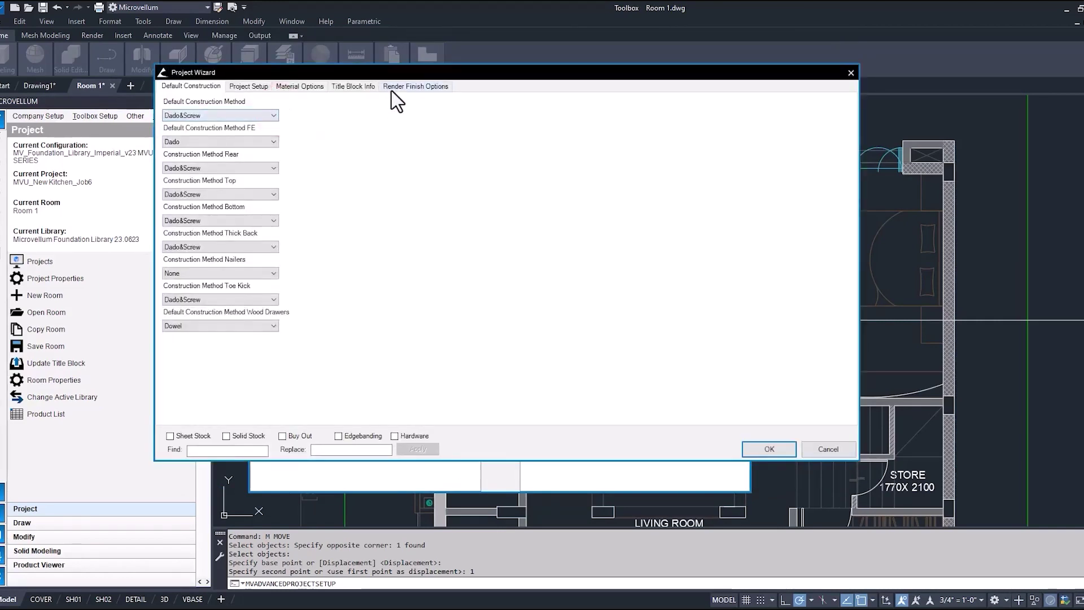
pyautogui.click(392, 88)
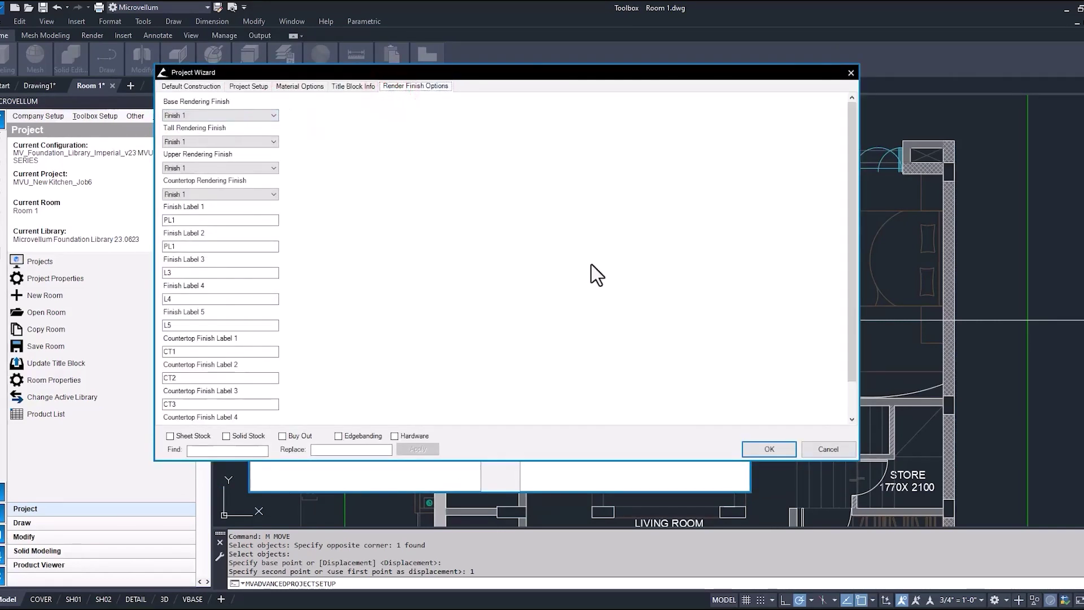
pyautogui.click(830, 447)
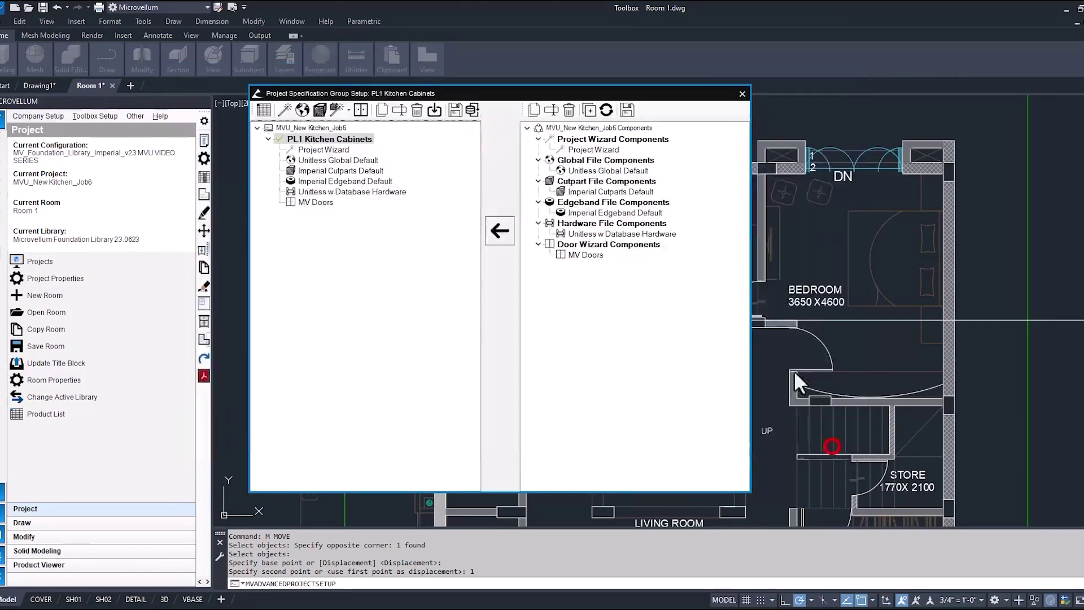
pyautogui.click(741, 94)
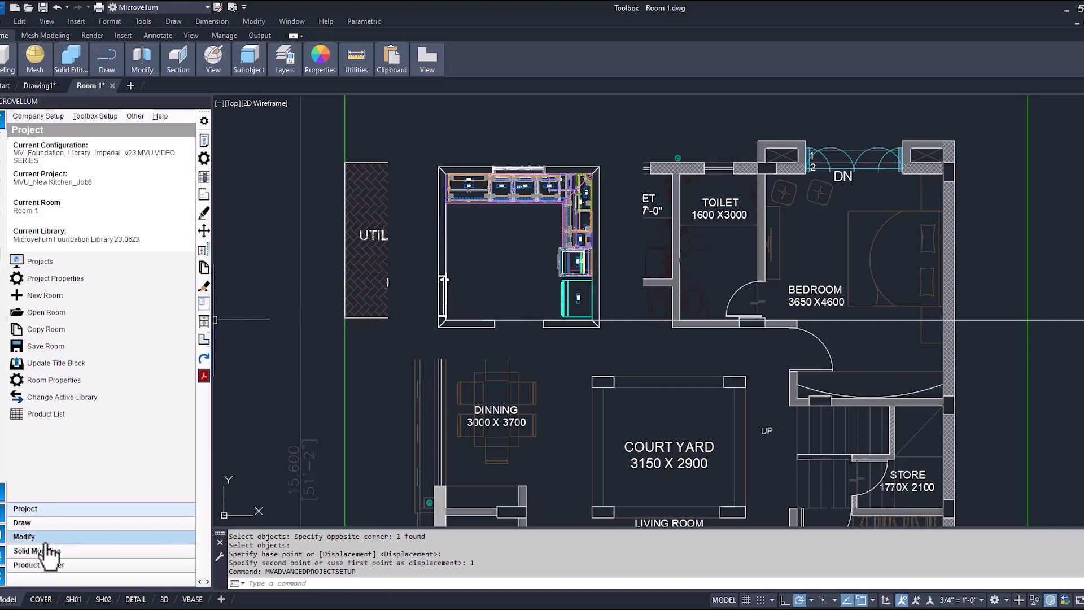
# - Try to draw a 2D plan view of the walls using all of the kitchen's wall segments
pyautogui.click(35, 522)
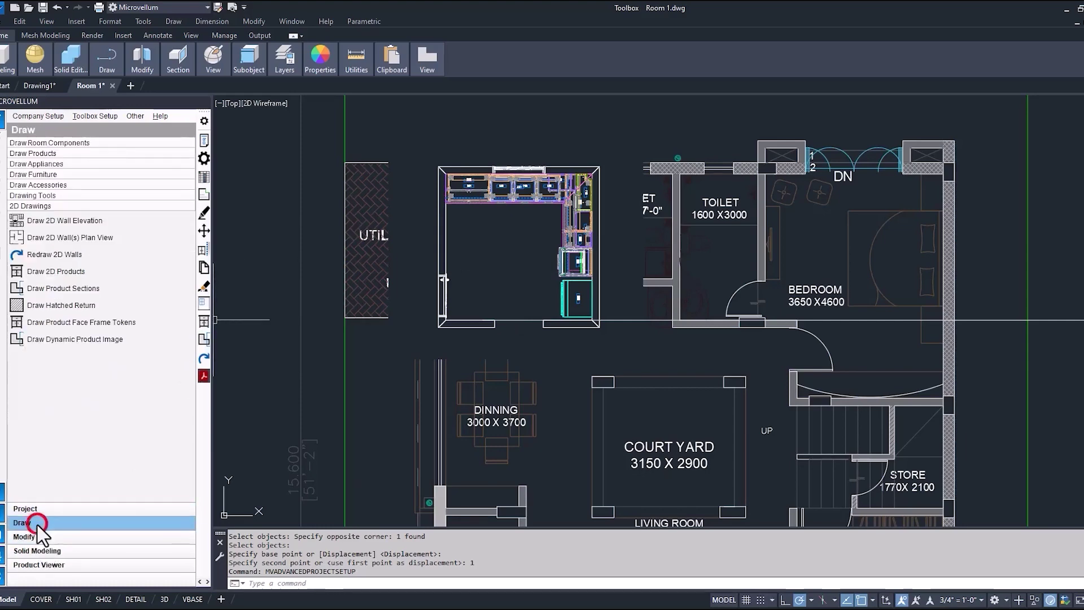
pyautogui.click(68, 240)
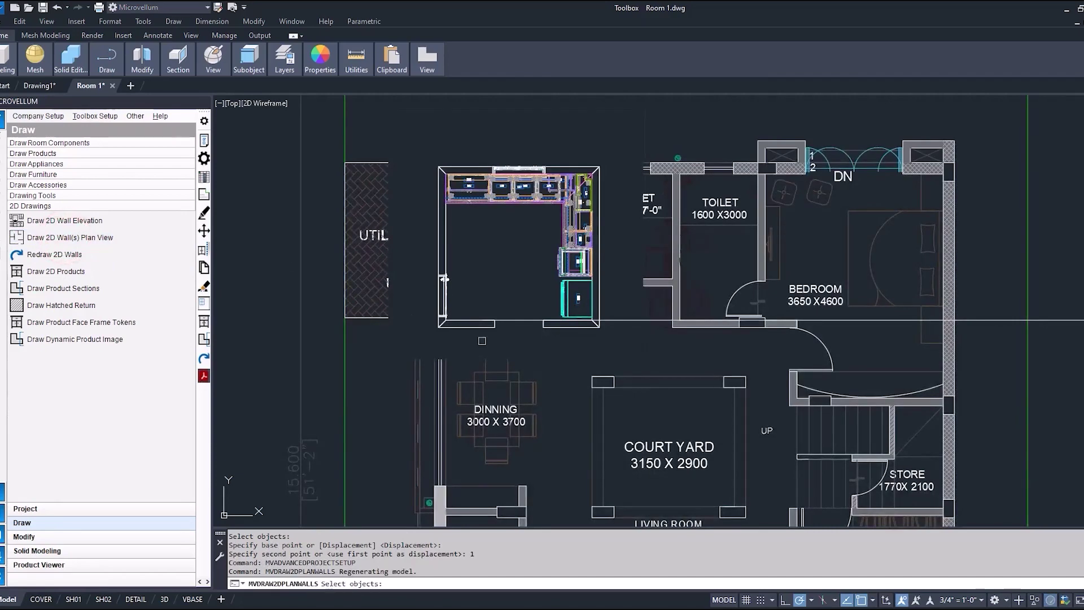
pyautogui.click(482, 328)
pyautogui.click(446, 227)
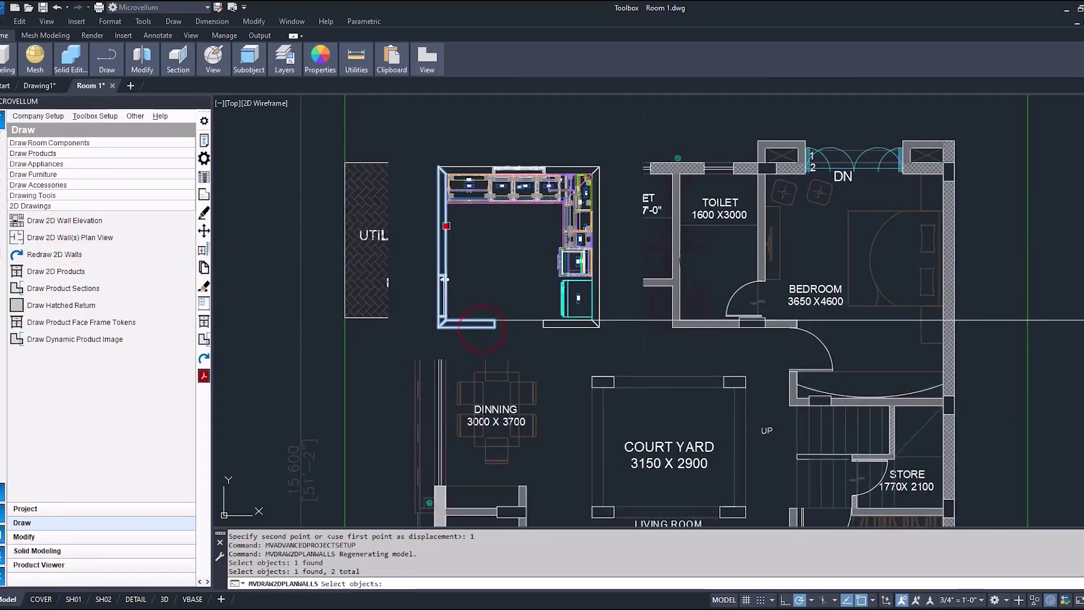
pyautogui.click(466, 164)
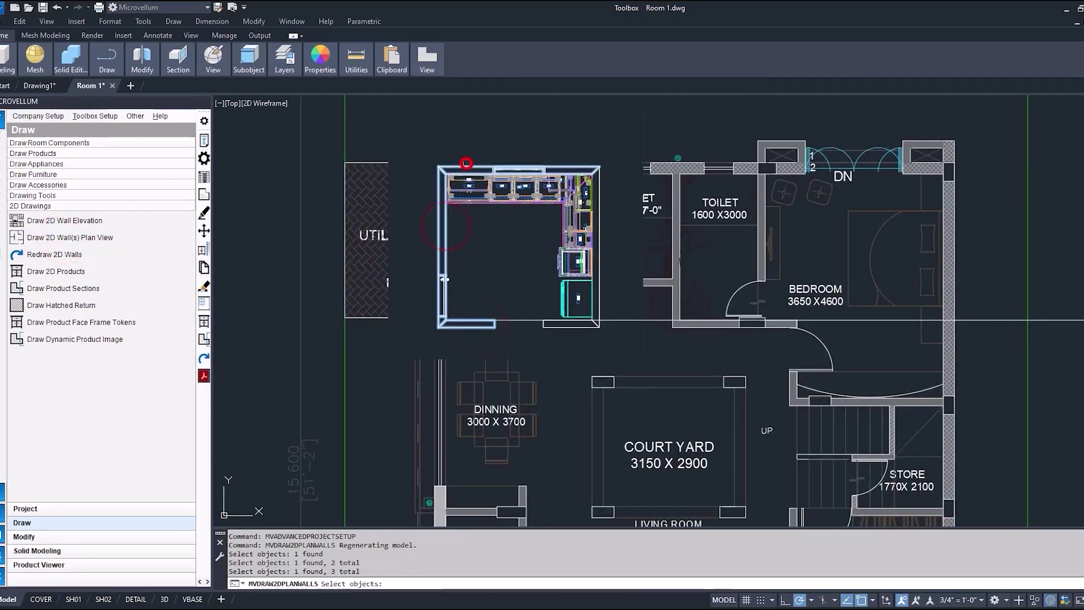
pyautogui.click(599, 214)
pyautogui.click(551, 328)
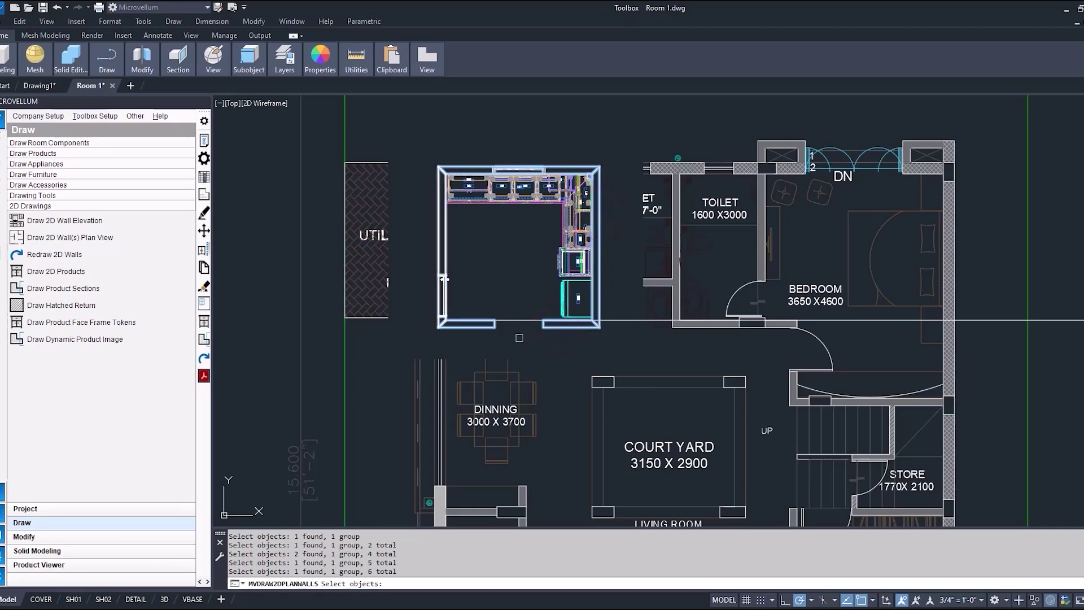
pyautogui.rightClick(520, 338)
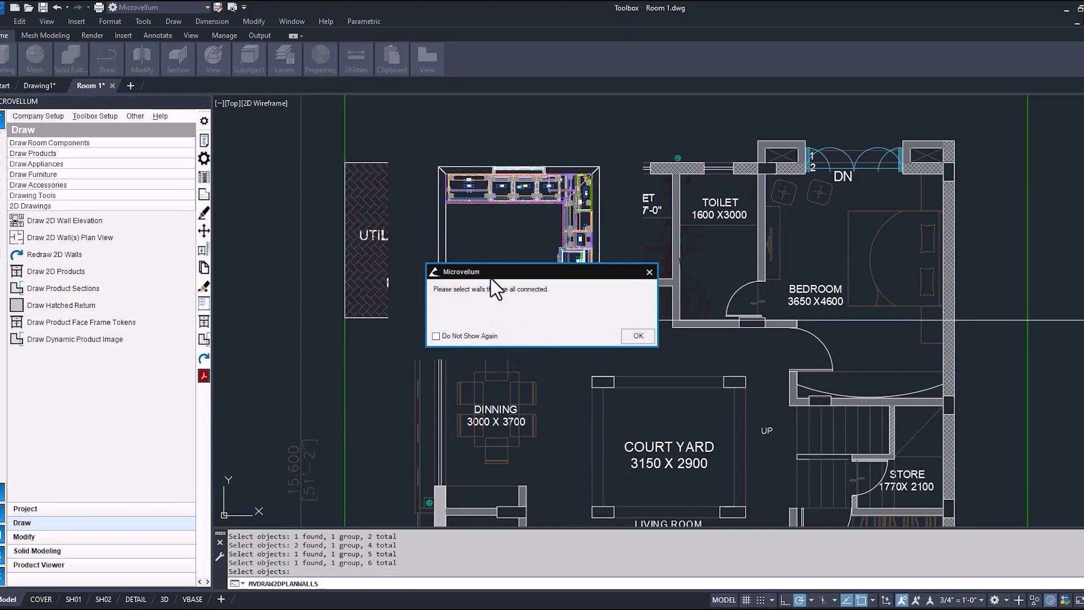
pyautogui.click(639, 336)
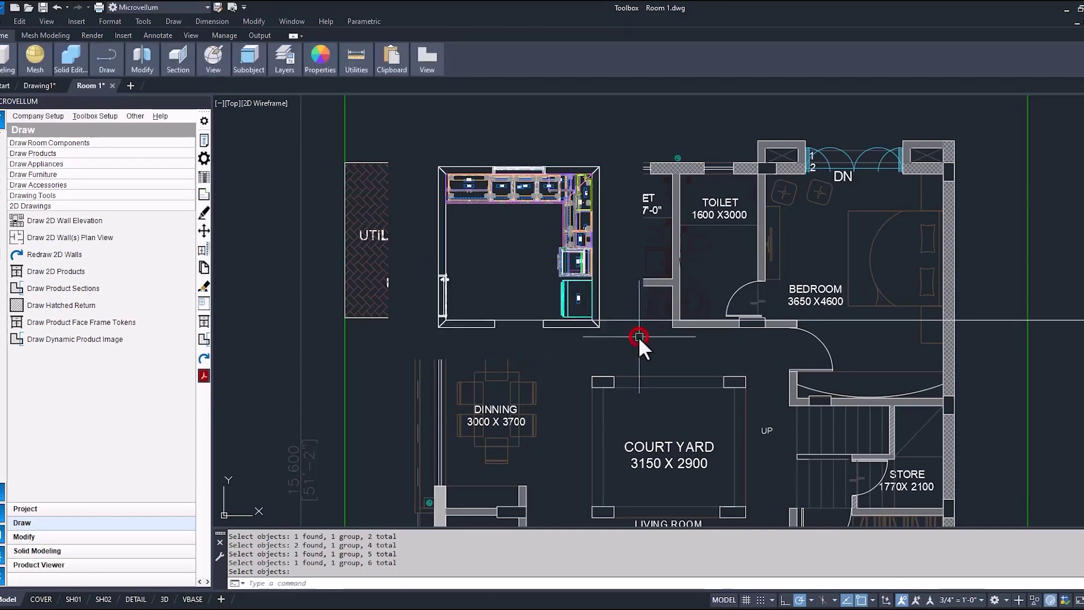
# - Check how the kitchen's window wall gets selected and turn off the Select Entire Product option
pyautogui.click(136, 116)
pyautogui.click(148, 129)
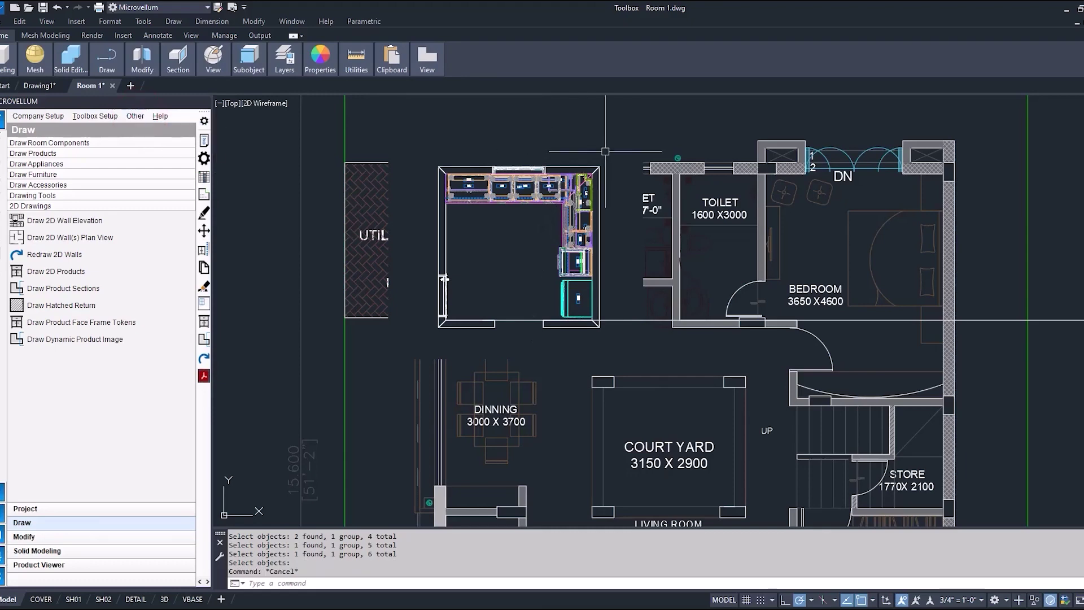
pyautogui.scroll(4, 579, 163)
pyautogui.click(547, 173)
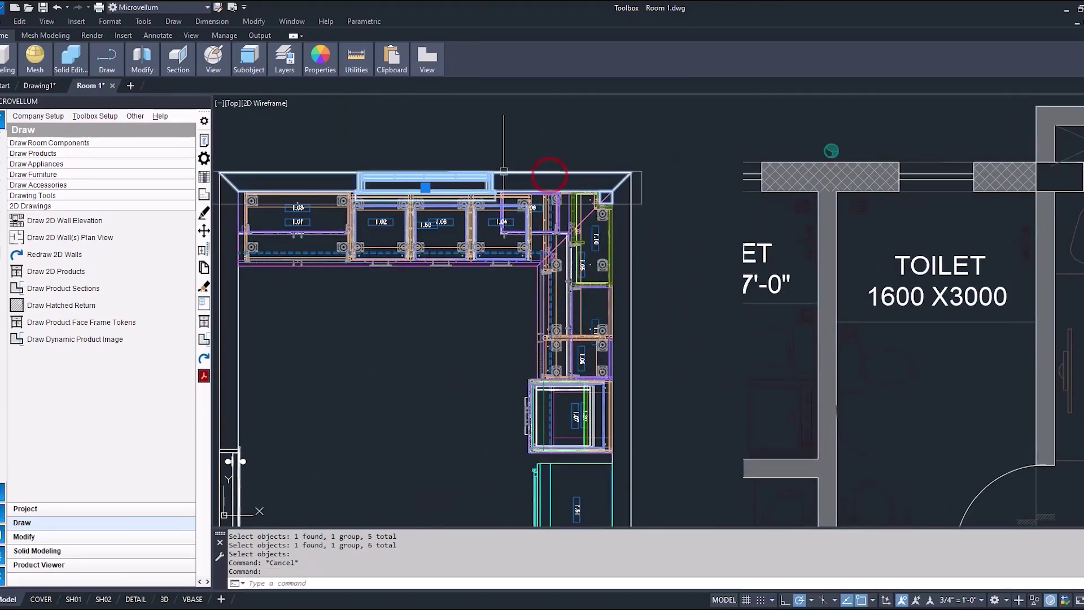
pyautogui.scroll(3, 565, 169)
pyautogui.scroll(-3, 608, 173)
pyautogui.scroll(-2, 587, 174)
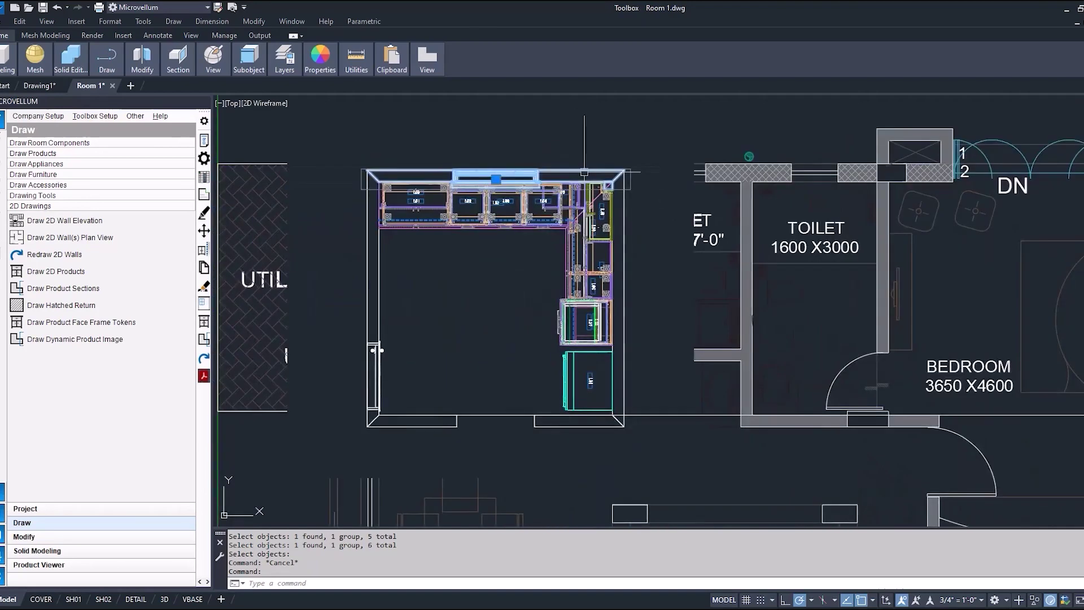
pyautogui.press('Escape')
pyautogui.press('Escape')
pyautogui.click(136, 116)
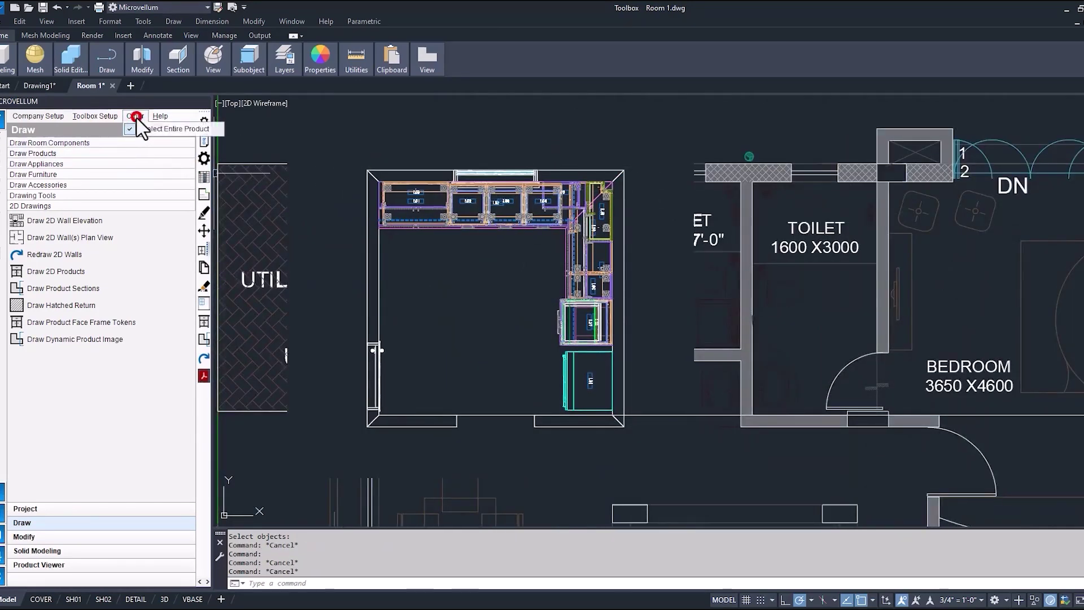
pyautogui.click(156, 131)
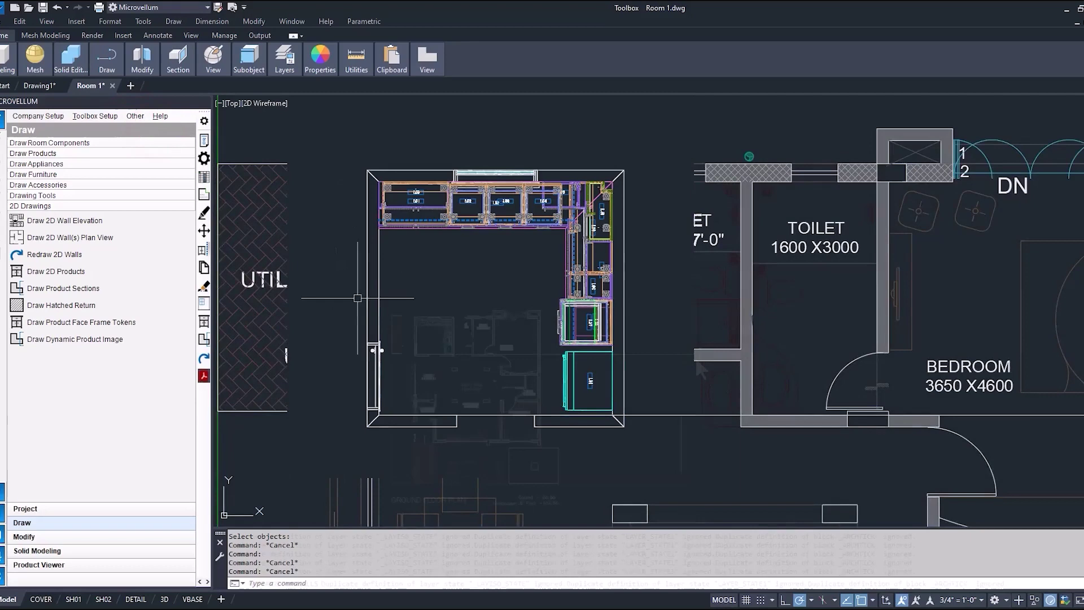
# - Place the 2D plan view of the kitchen walls beside the ground floor plan and inspect it
pyautogui.click(695, 357)
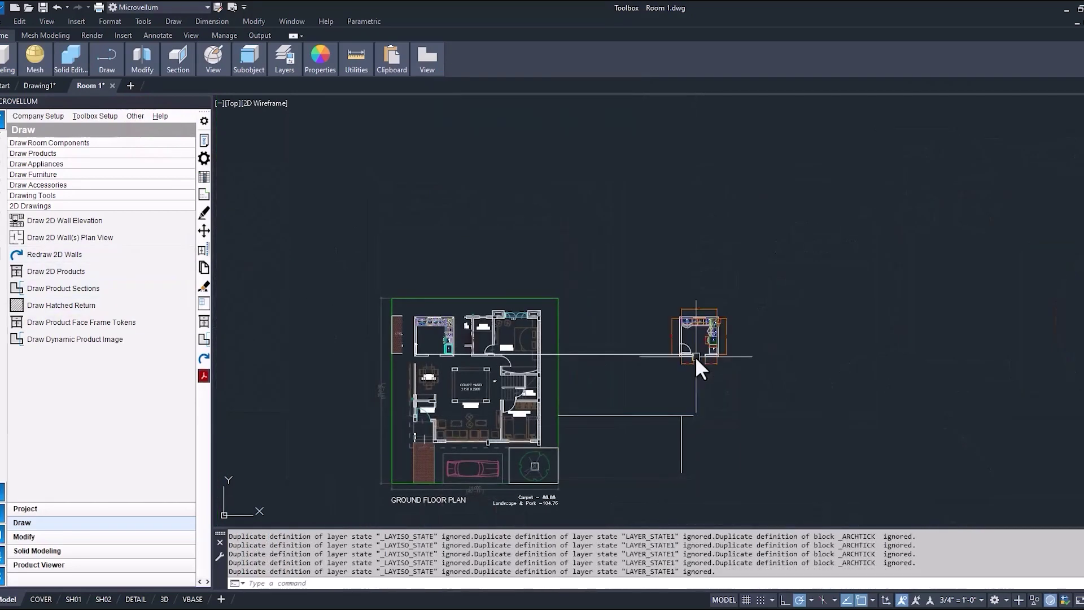
pyautogui.scroll(4, 530, 252)
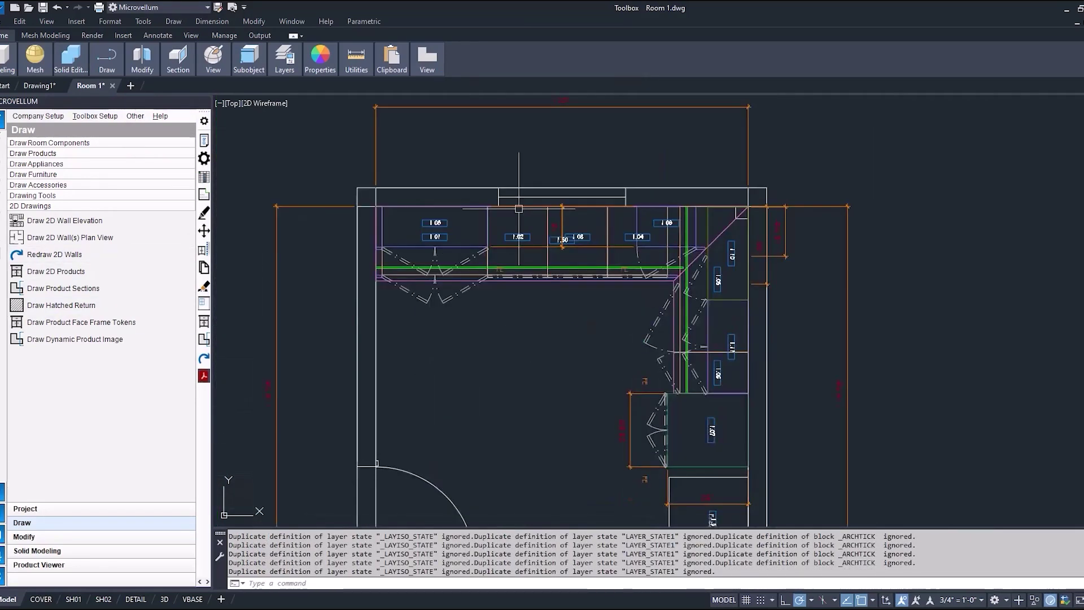
pyautogui.scroll(-2, 549, 249)
pyautogui.scroll(-3, 558, 244)
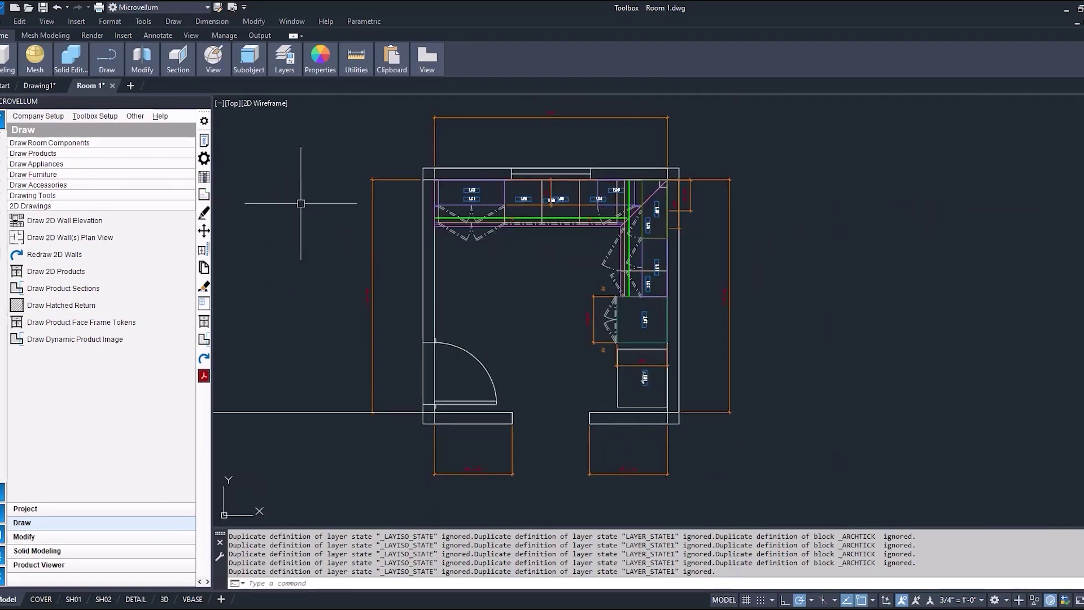
# - Turn off Use 2D Plan Dim Tokens in the 2D drawing prompts of the short wall beside the kitchen's door swing
pyautogui.click(204, 139)
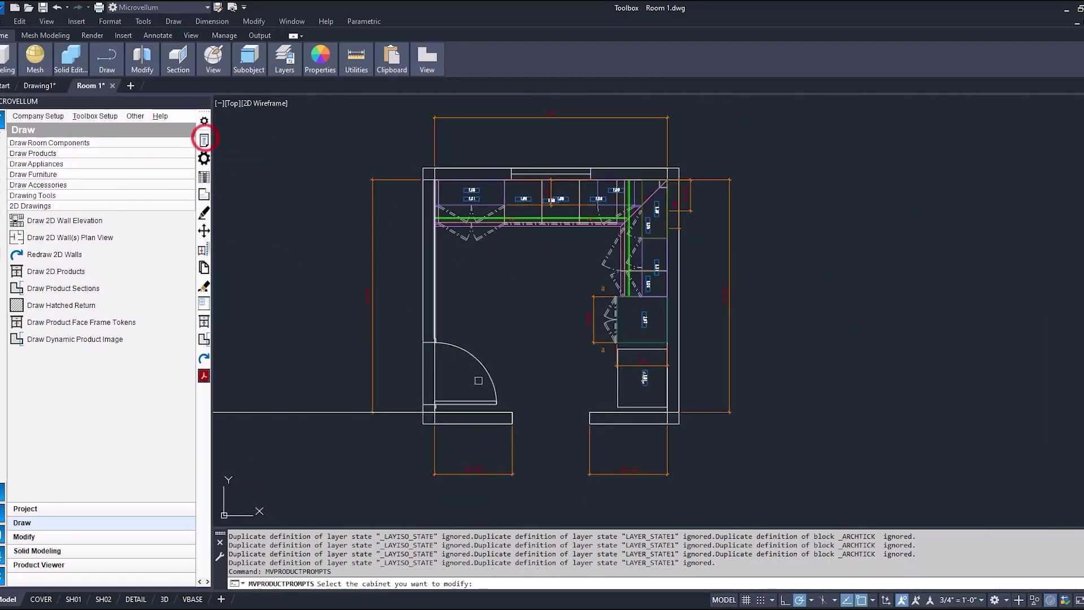
pyautogui.click(494, 424)
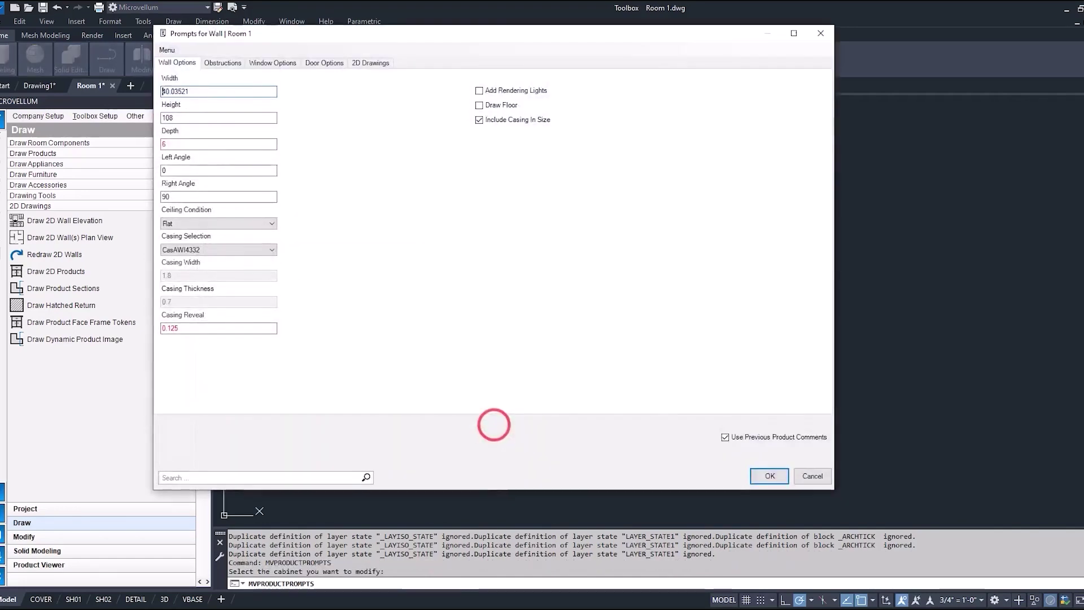
pyautogui.click(359, 63)
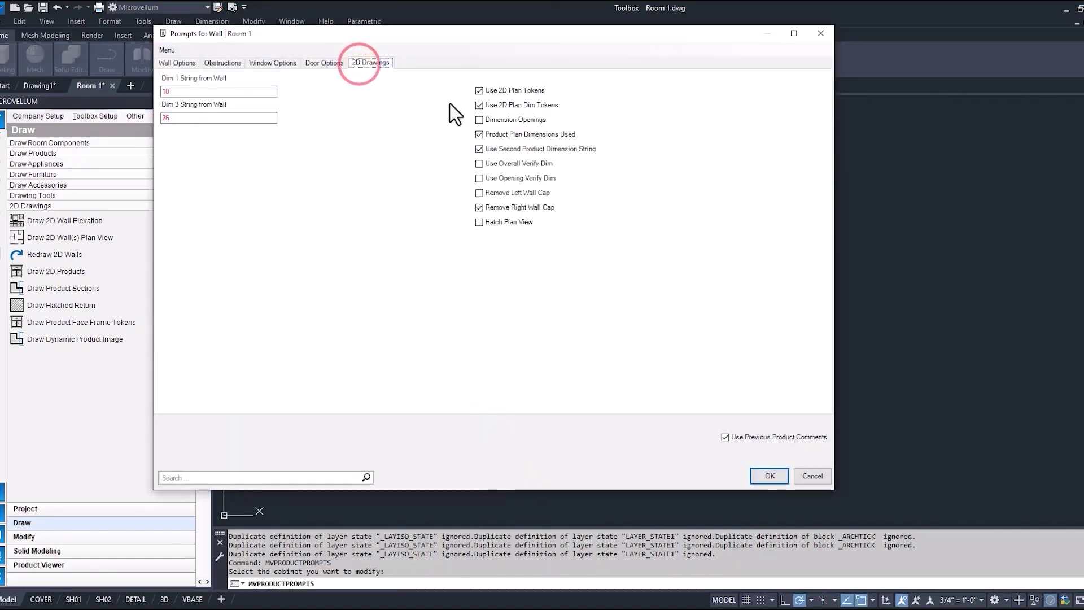
pyautogui.click(479, 105)
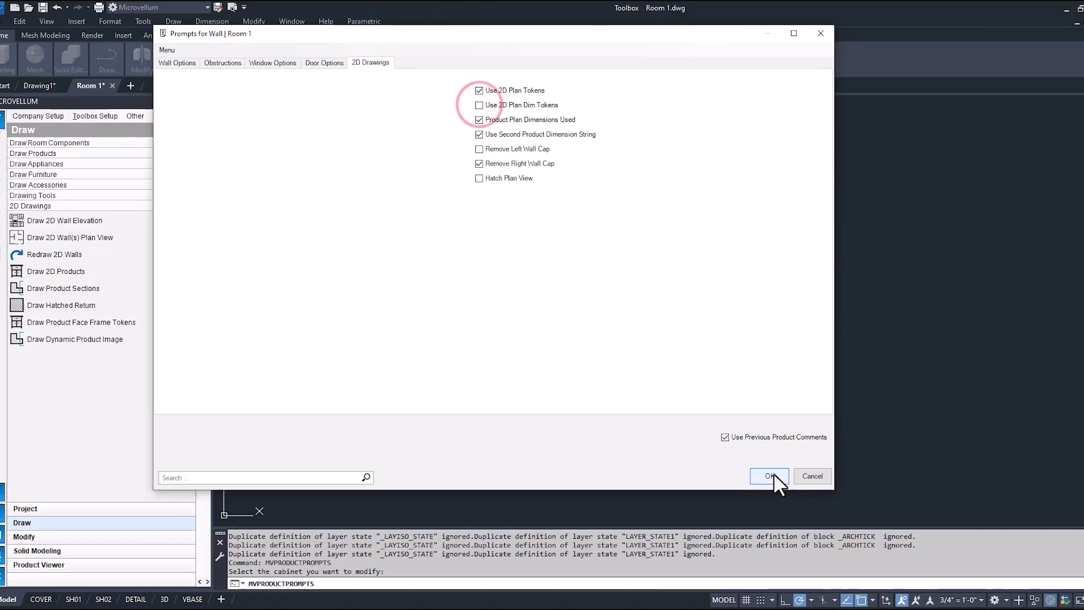
pyautogui.click(770, 475)
pyautogui.click(600, 335)
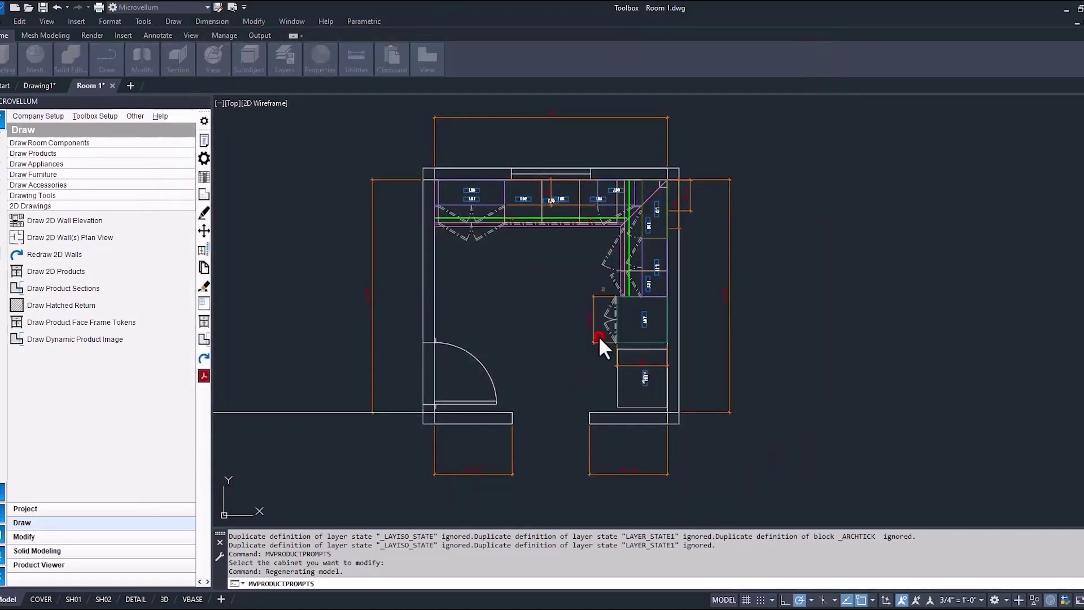
pyautogui.scroll(7, 490, 355)
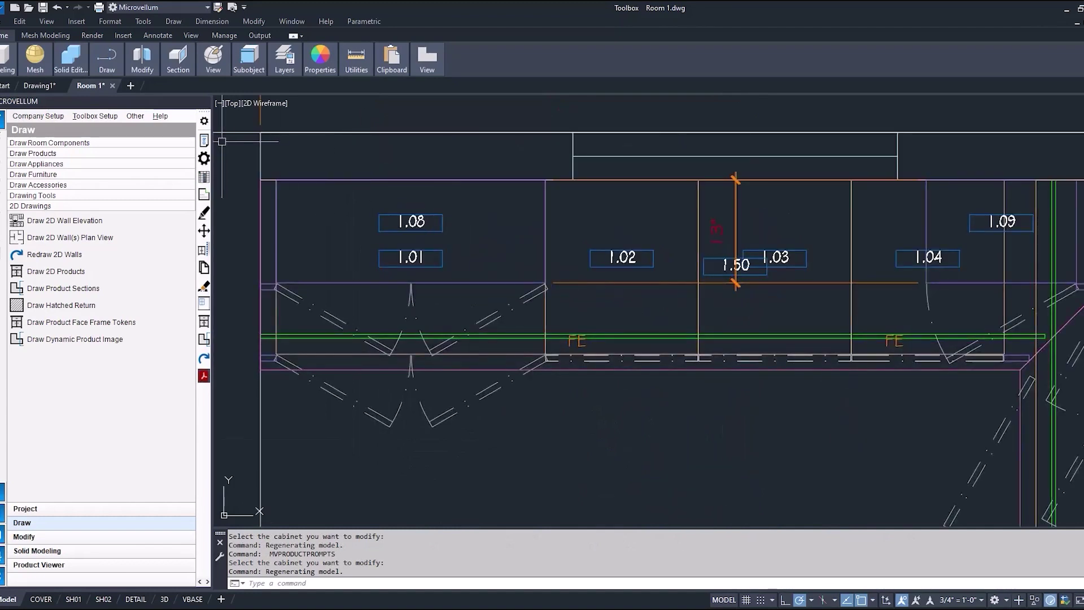
# - Turn on Left End Dimension in the 2D drawing options of upper two-door glass cabinet 1.08
pyautogui.click(205, 140)
pyautogui.click(417, 216)
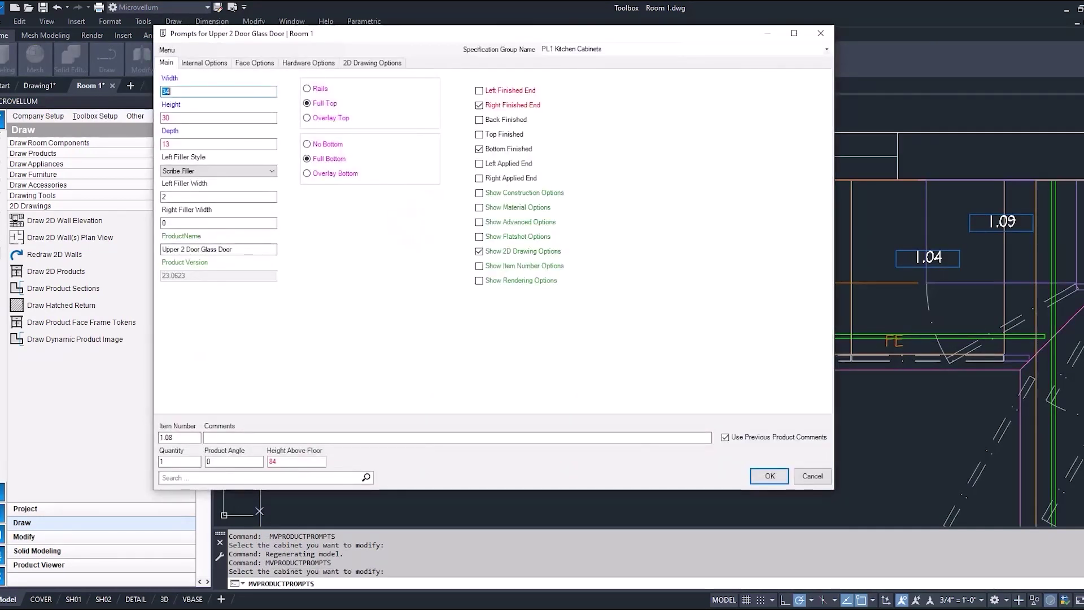
pyautogui.click(372, 62)
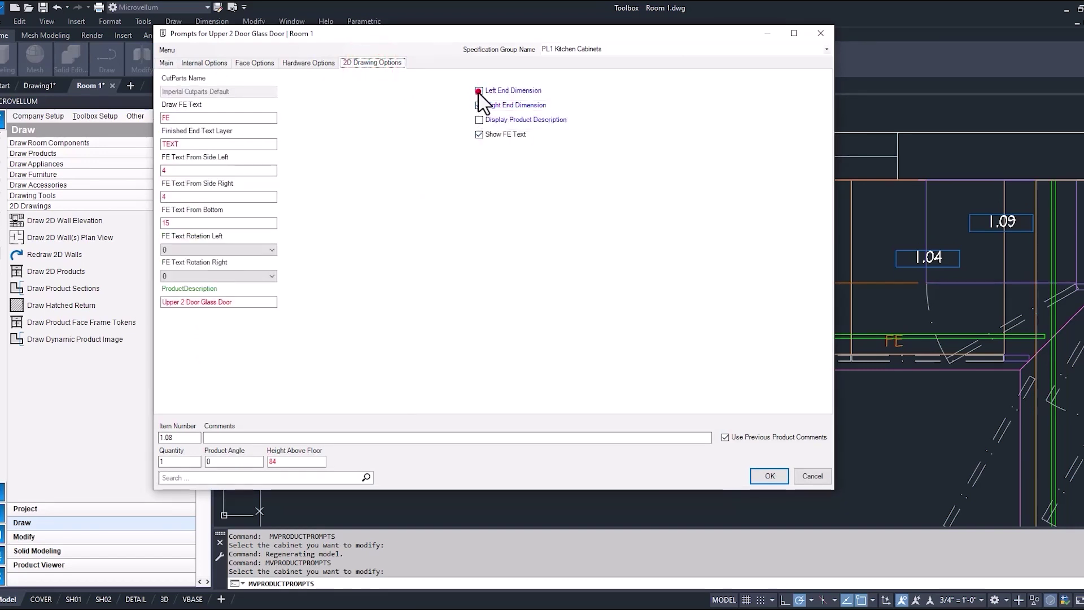
pyautogui.click(479, 90)
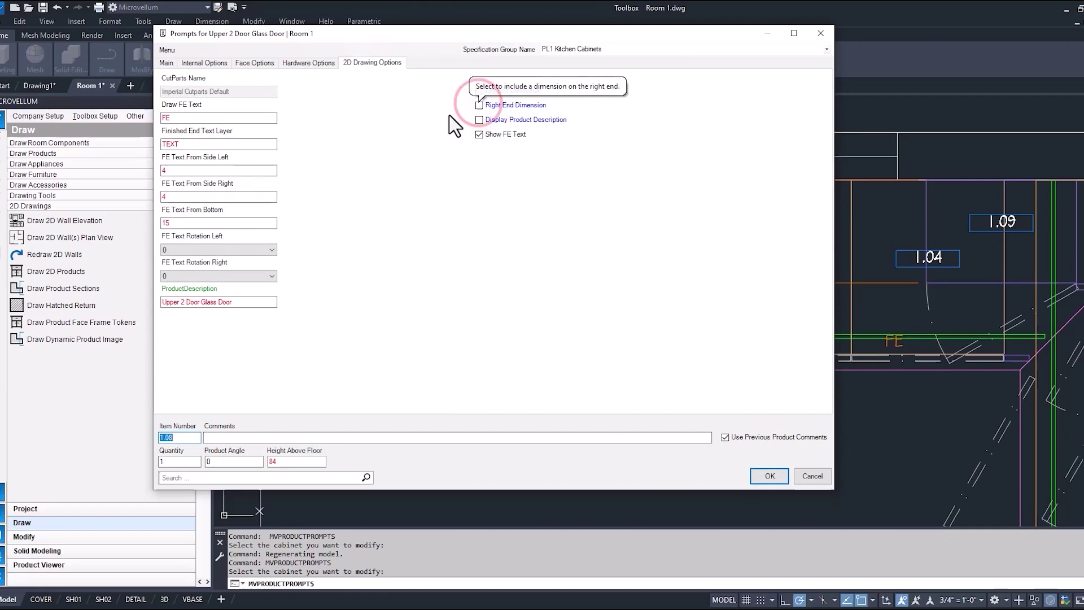
pyautogui.click(769, 476)
# - Review the 2D drawing options of upper one-door glass cabinet 1.09 without changing them
pyautogui.click(668, 218)
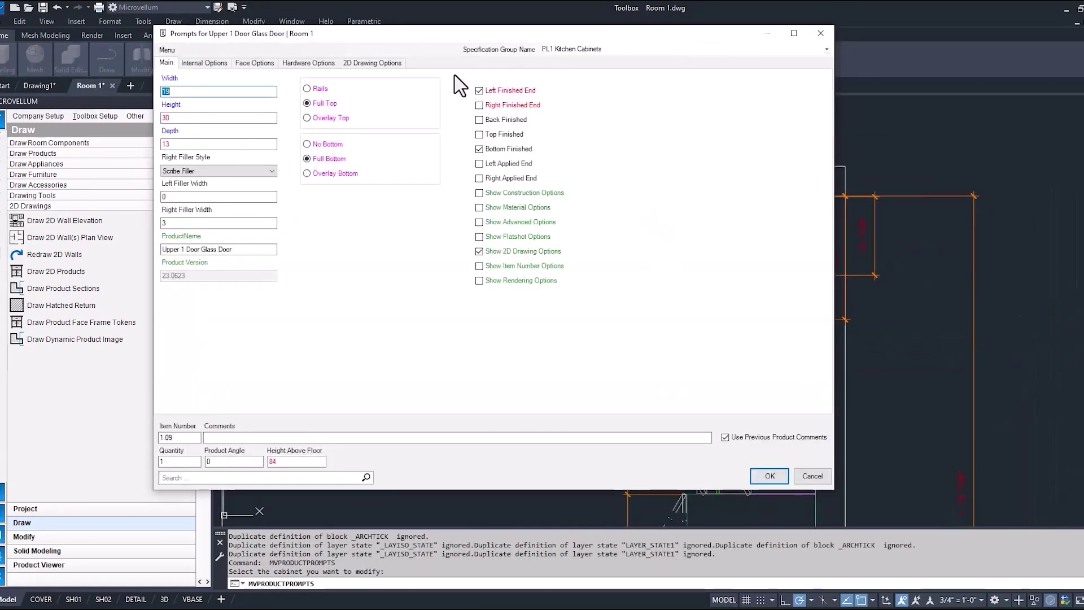
pyautogui.click(382, 61)
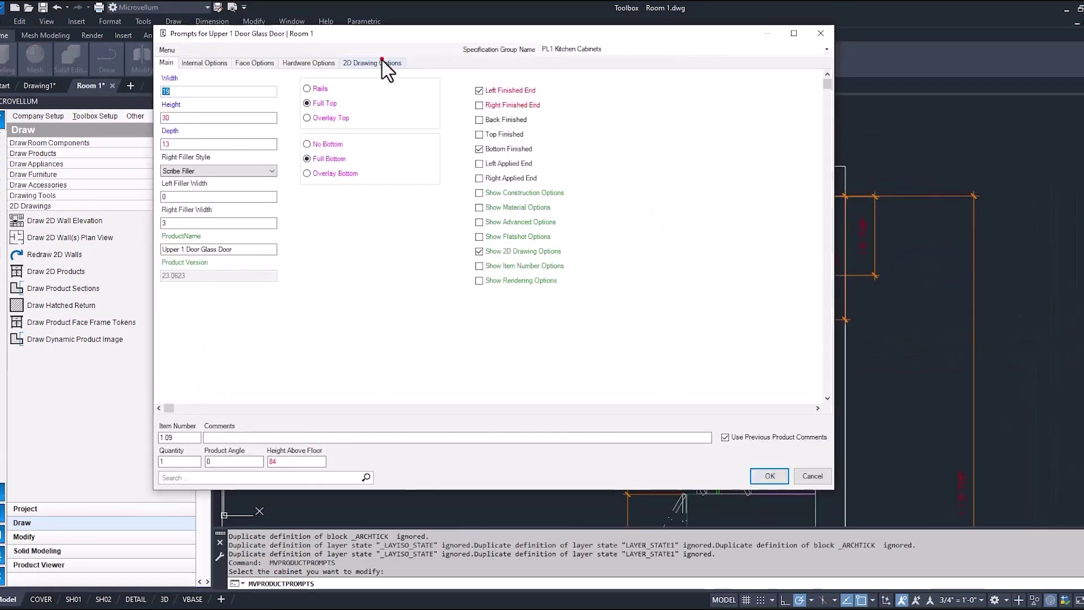
pyautogui.click(812, 475)
# - Open the 2D Instructions subassembly in the design data of upper blind corner cabinet 1.10
pyautogui.scroll(3, 808, 476)
pyautogui.moveTo(662, 271); pyautogui.dragTo(716, 266, button='middle')
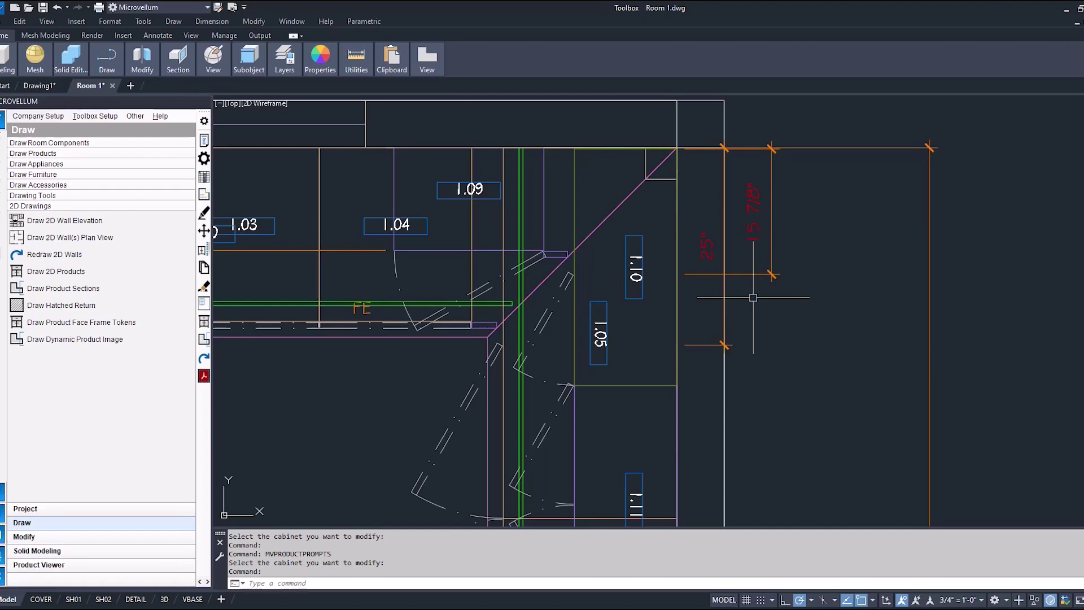
pyautogui.click(204, 177)
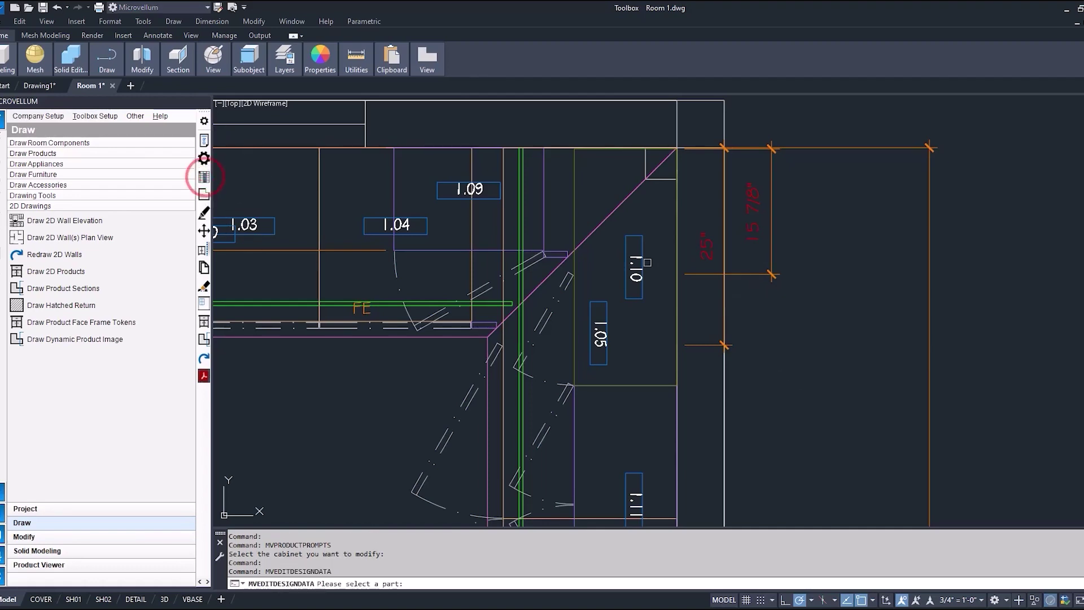
pyautogui.click(638, 258)
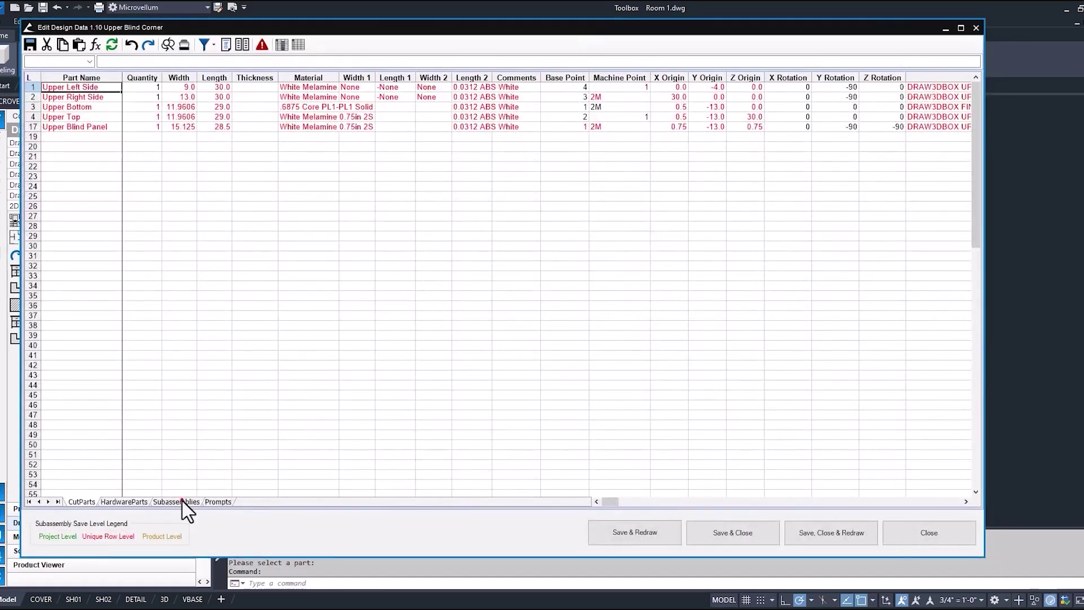
pyautogui.click(182, 500)
pyautogui.rightClick(103, 138)
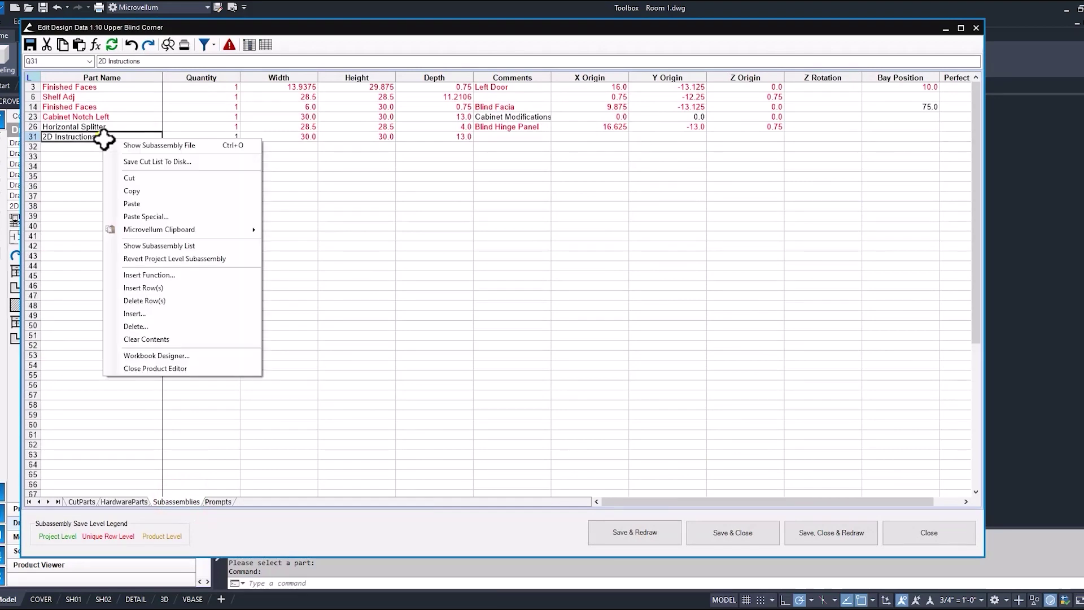
pyautogui.click(162, 145)
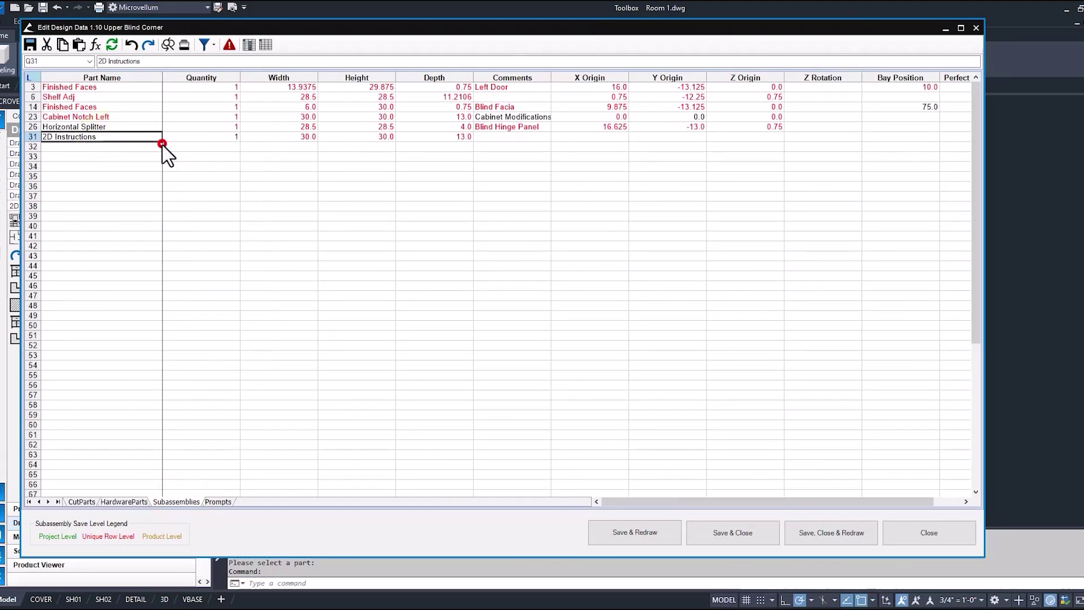
# - Examine the DRAWDIM formula in the subassembly's 2D Plan View Instructions, then close the design data without saving
pyautogui.click(218, 502)
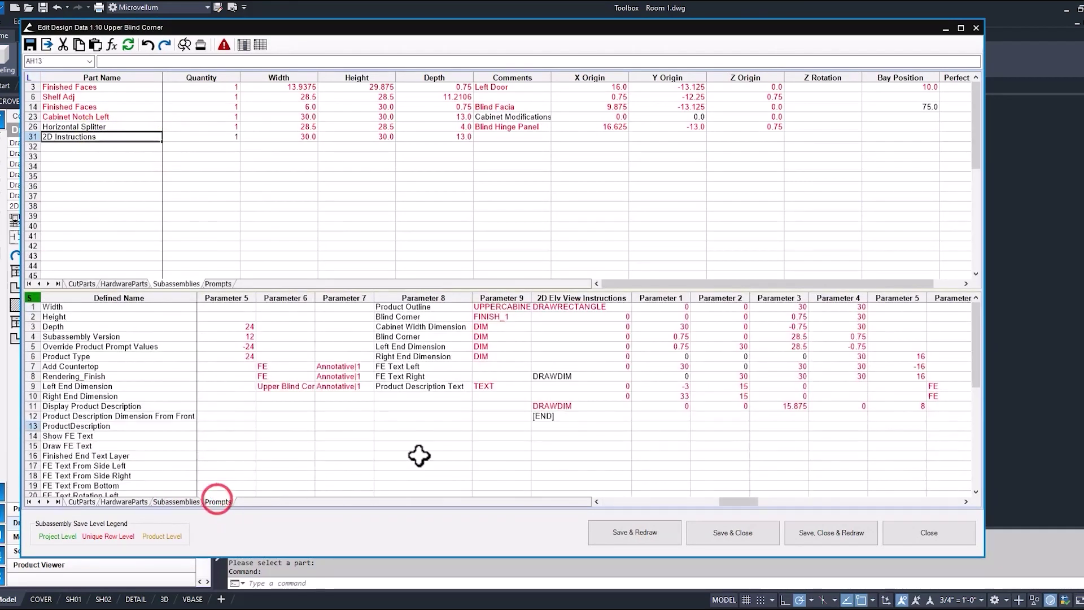
pyautogui.click(449, 336)
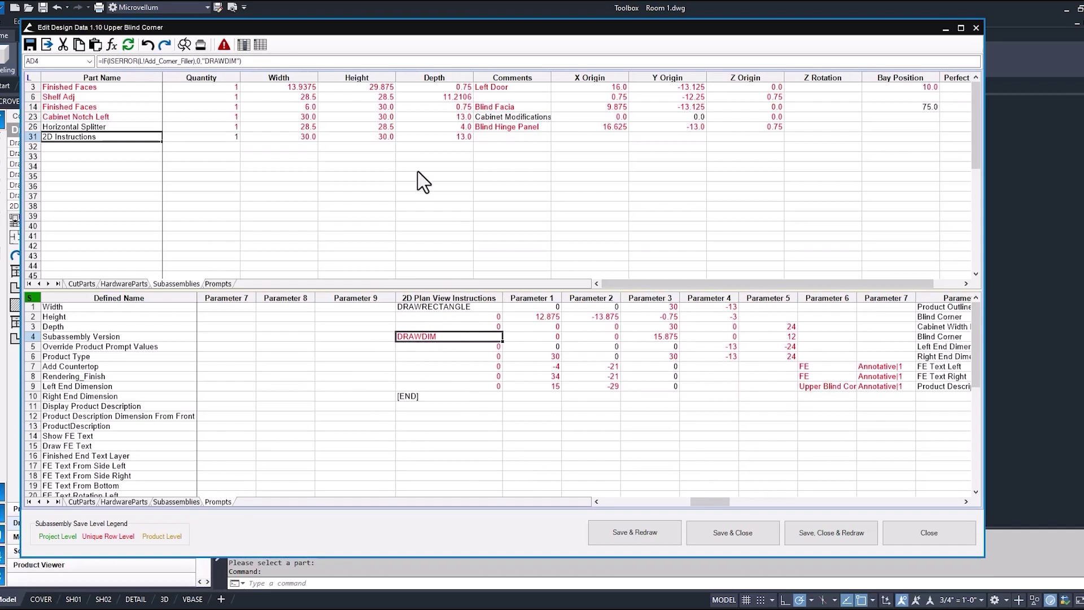
pyautogui.click(151, 61)
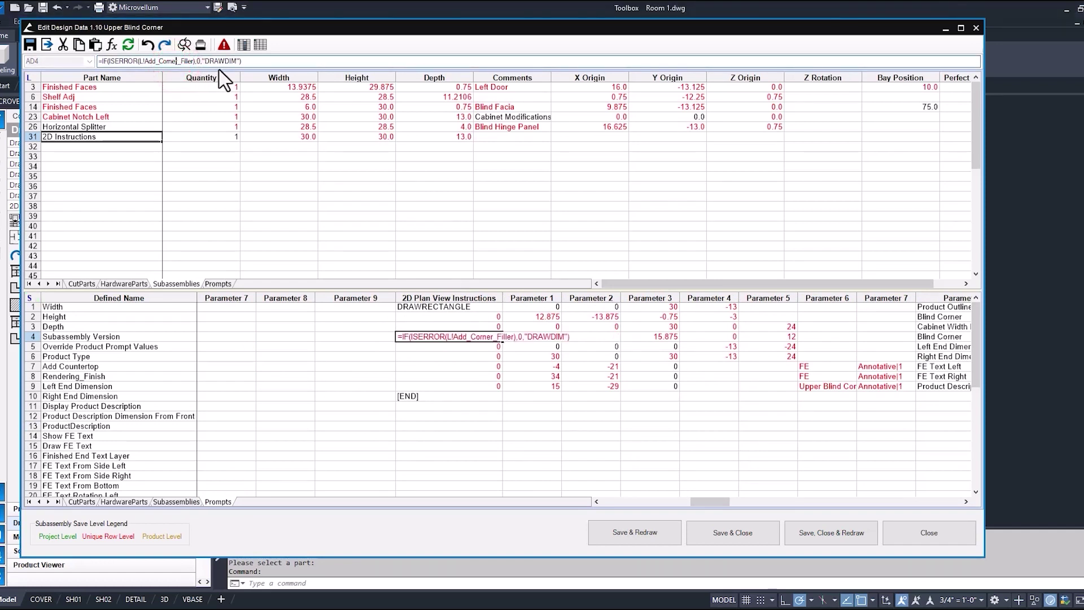
pyautogui.click(431, 341)
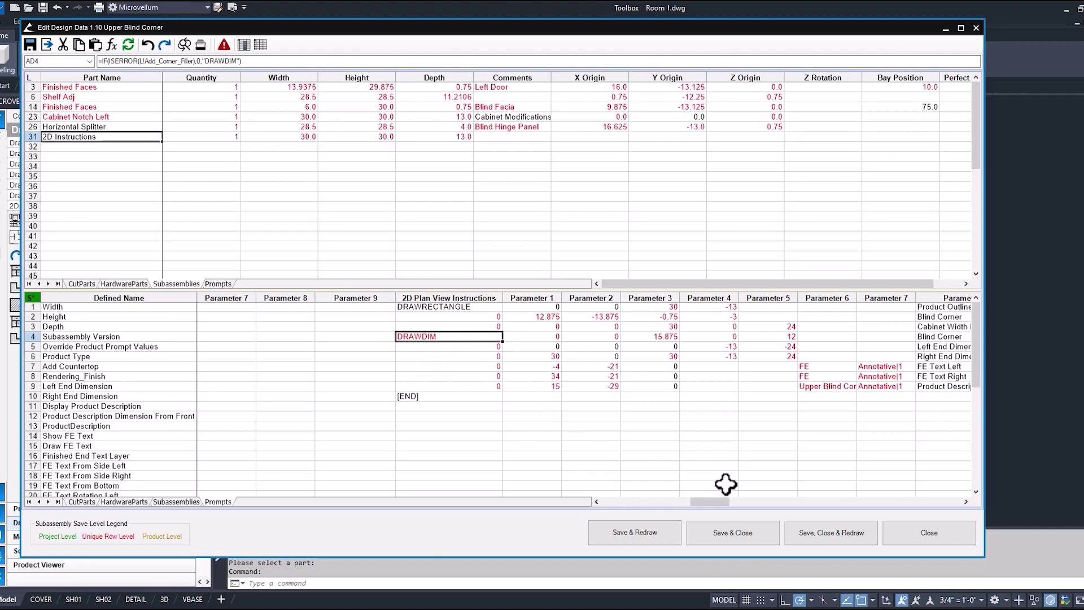
pyautogui.click(917, 534)
# - Add a vertical linear dimension for the base cabinet depth at cabinet 1.01's wall end, placing it outside the side wall
pyautogui.click(636, 339)
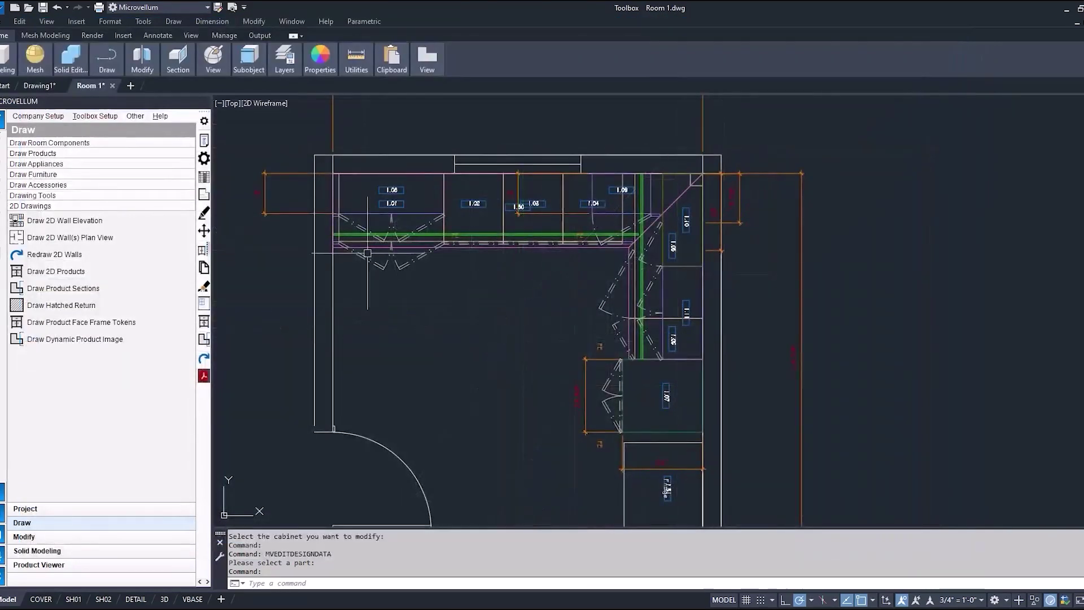
pyautogui.scroll(3, 368, 253)
pyautogui.click(325, 305)
pyautogui.scroll(-1, 325, 305)
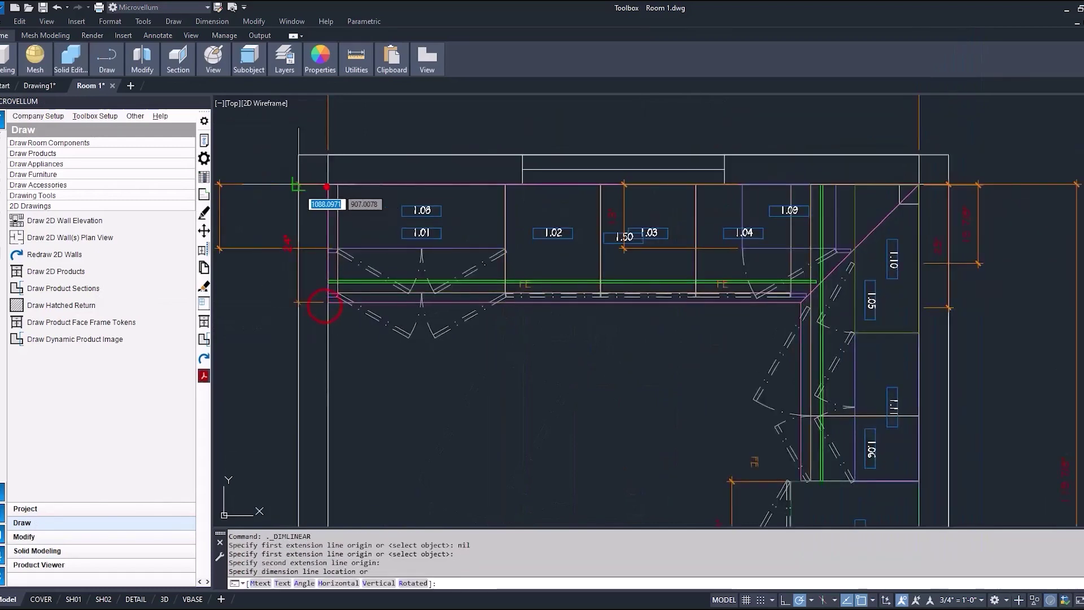
pyautogui.moveTo(298, 186); pyautogui.dragTo(381, 205, button='middle')
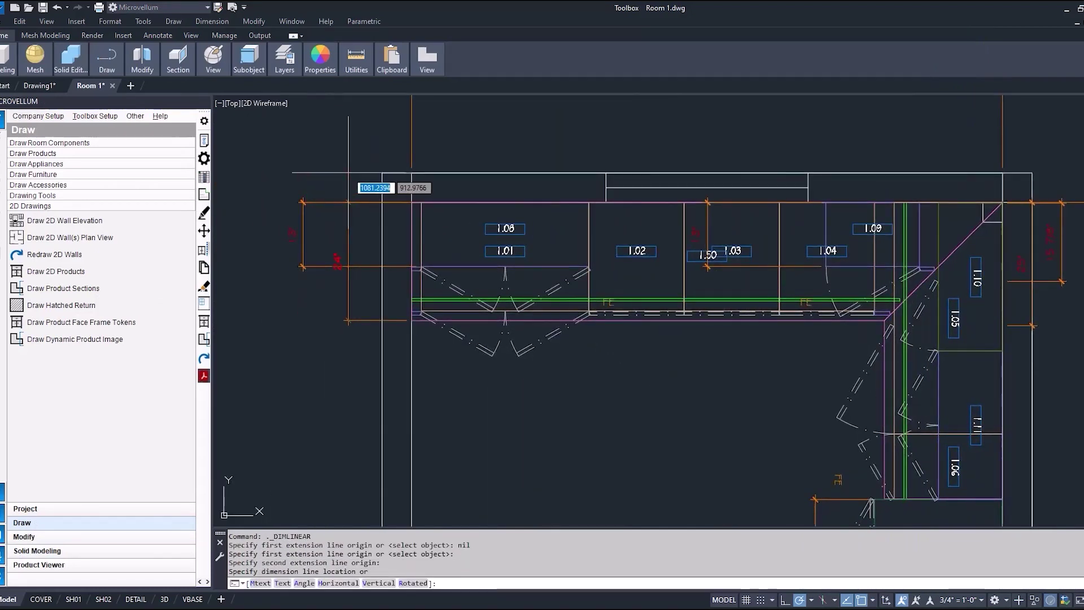
pyautogui.click(341, 173)
# - Check the 2D drawing options of upper cabinet 1.08 for its end dimension settings and leave them as they are
pyautogui.click(203, 141)
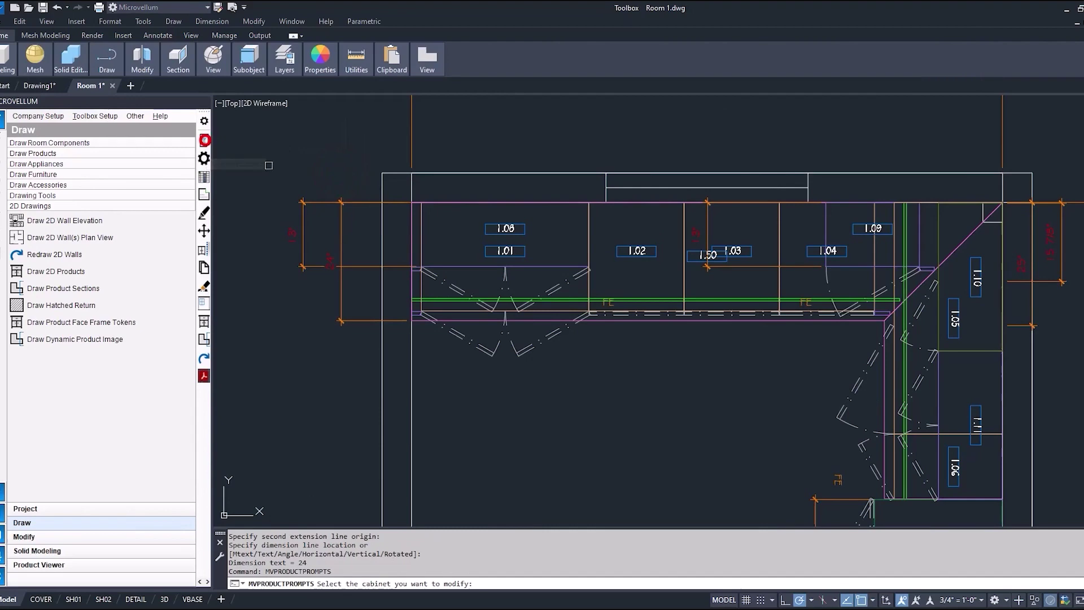
pyautogui.click(506, 236)
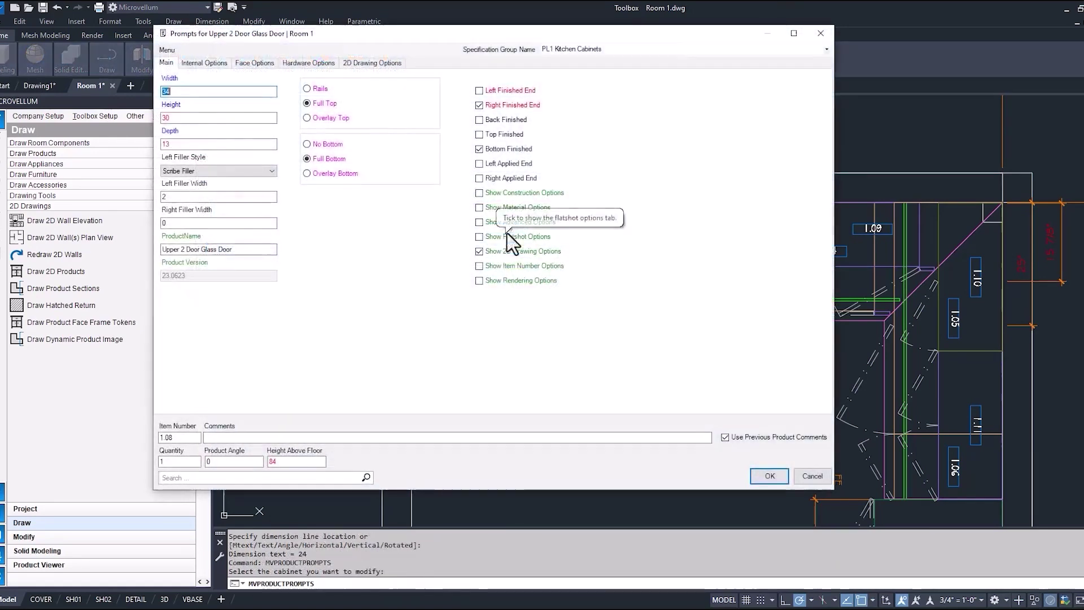
pyautogui.click(368, 63)
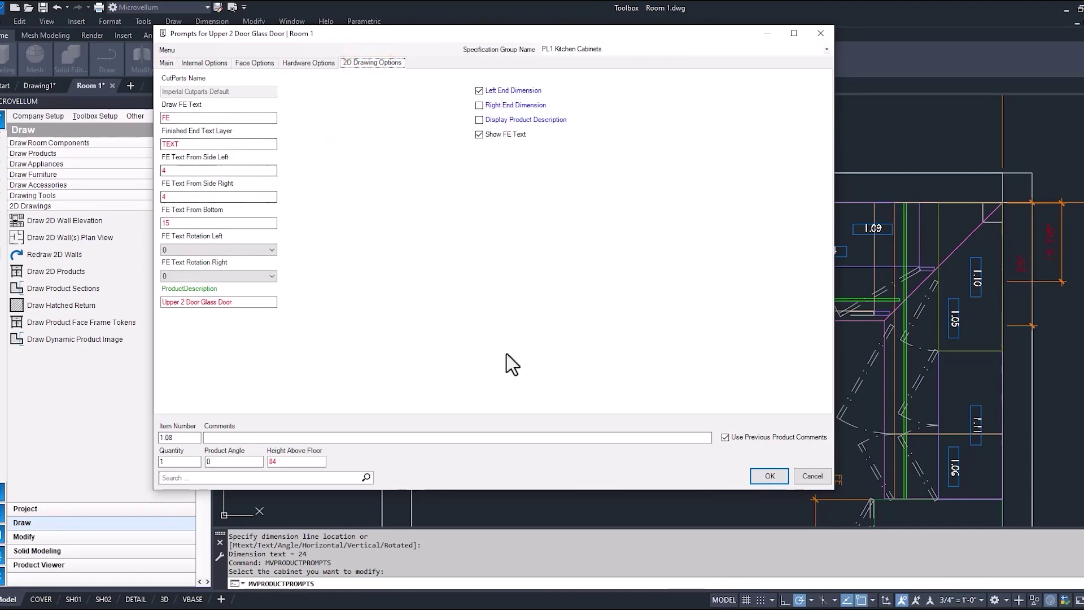
pyautogui.click(811, 476)
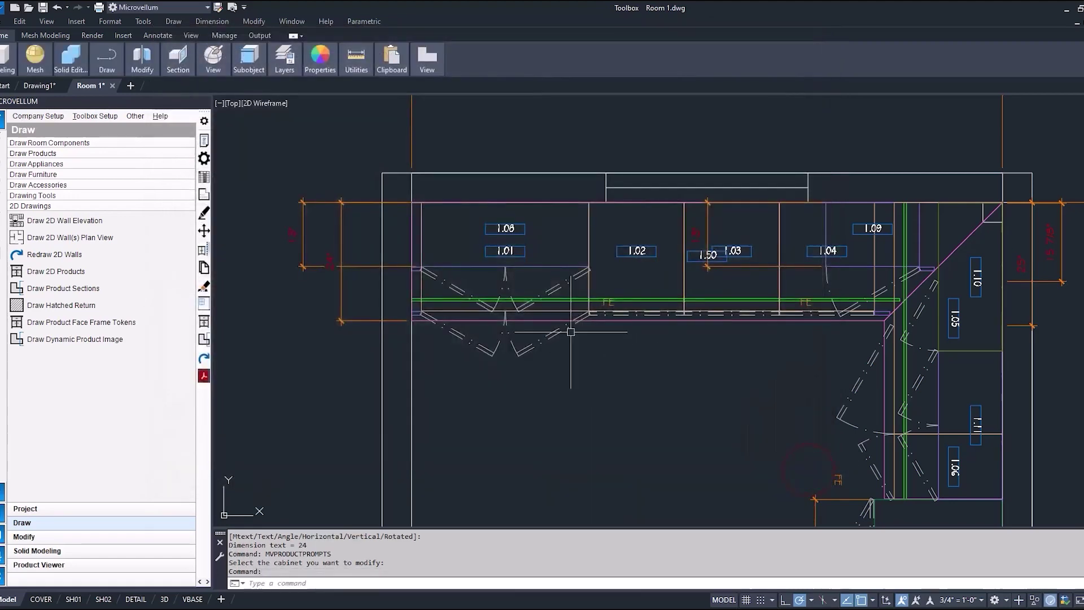
# - Set Plan Depth Dimension Offset Upper to 12 in the 2D Plan Drawings settings of the PL1 Kitchen Cabinets project specification group
pyautogui.click(96, 120)
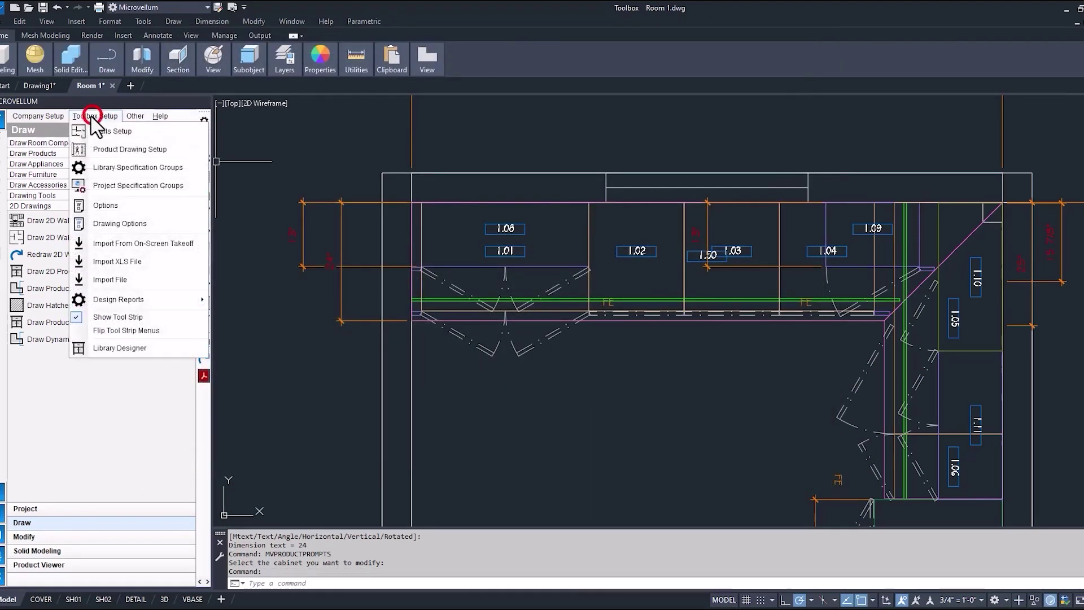
pyautogui.click(109, 185)
pyautogui.click(300, 110)
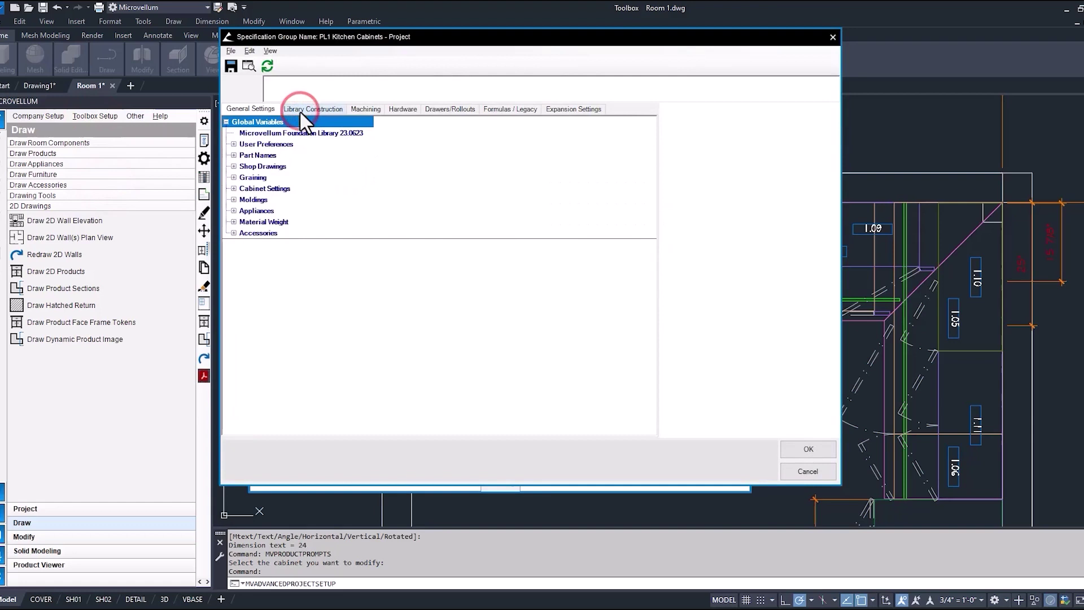
pyautogui.click(234, 166)
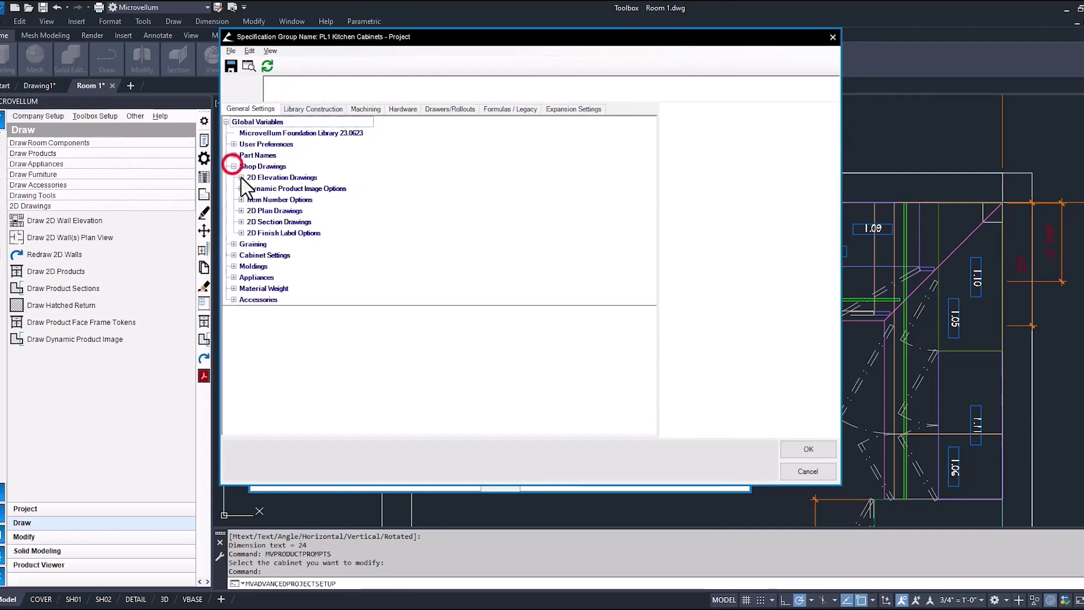
pyautogui.click(241, 211)
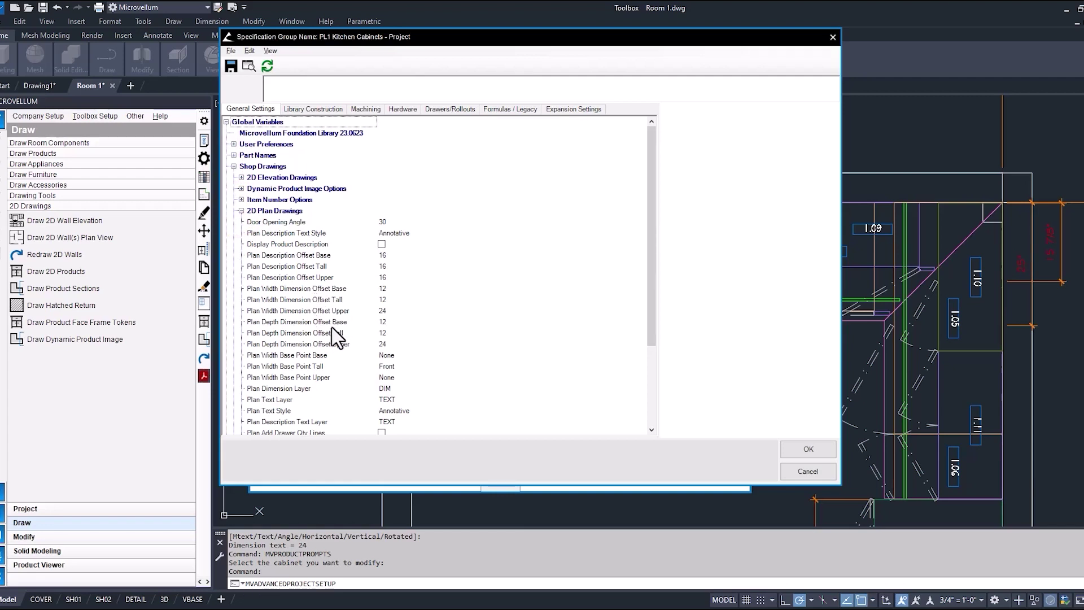
pyautogui.click(331, 344)
pyautogui.click(381, 344)
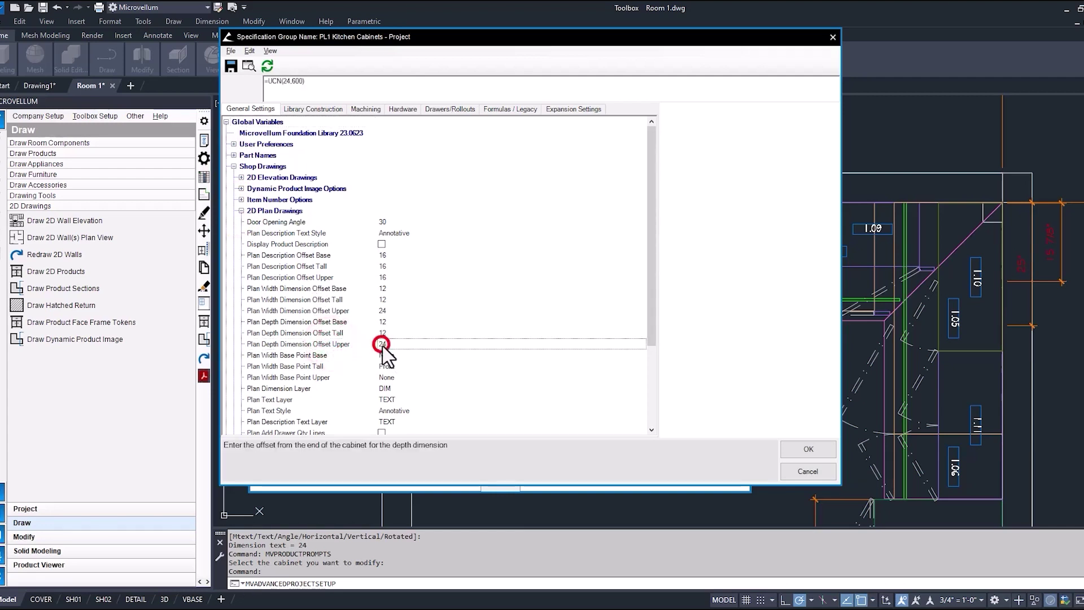
pyautogui.doubleClick(316, 85)
pyautogui.rightClick(316, 85)
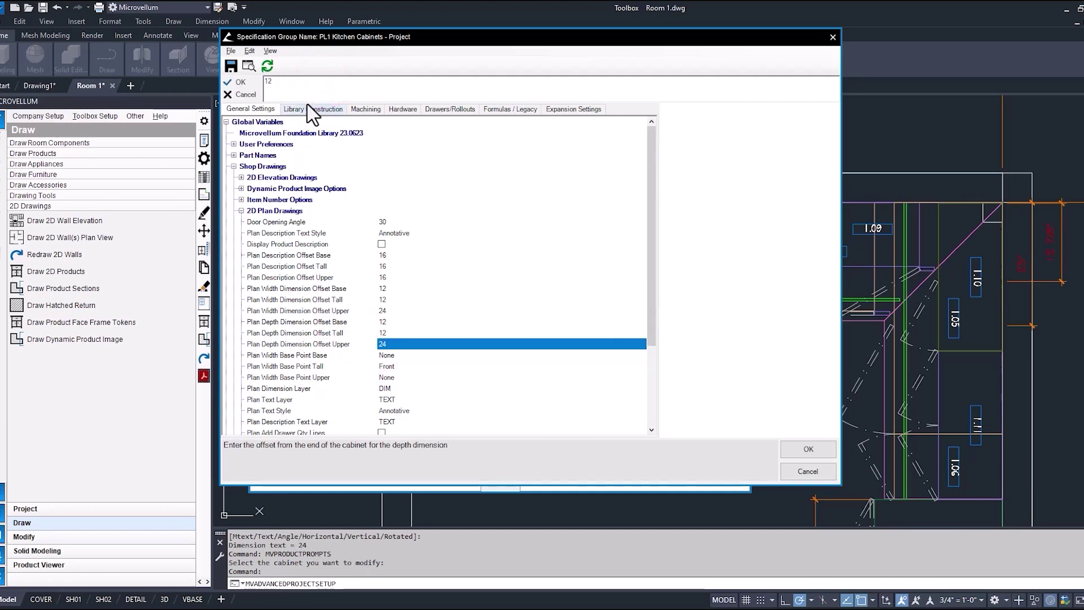
pyautogui.click(248, 81)
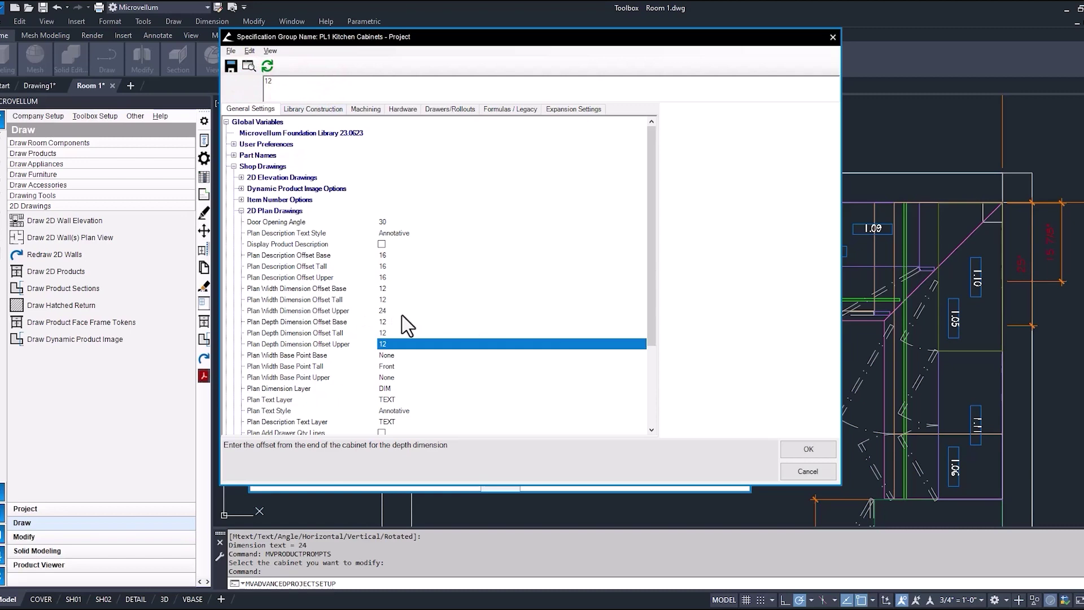
pyautogui.press('Return')
# - Reprocess upper cabinet 1.08 and redraw its plan view with the changed dimension offset
pyautogui.click(204, 140)
pyautogui.click(499, 235)
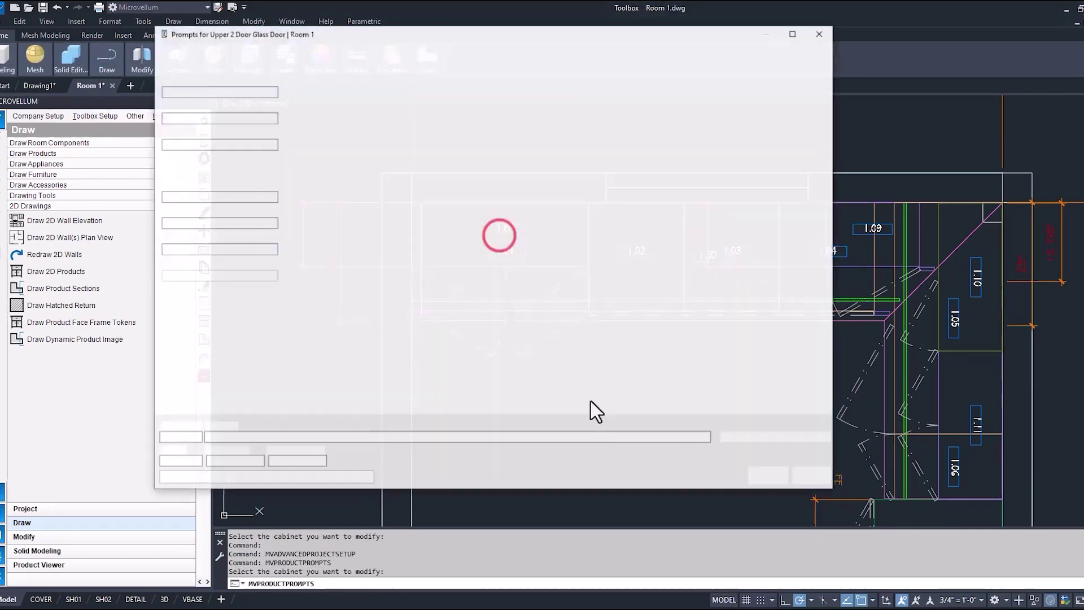
pyautogui.press('Return')
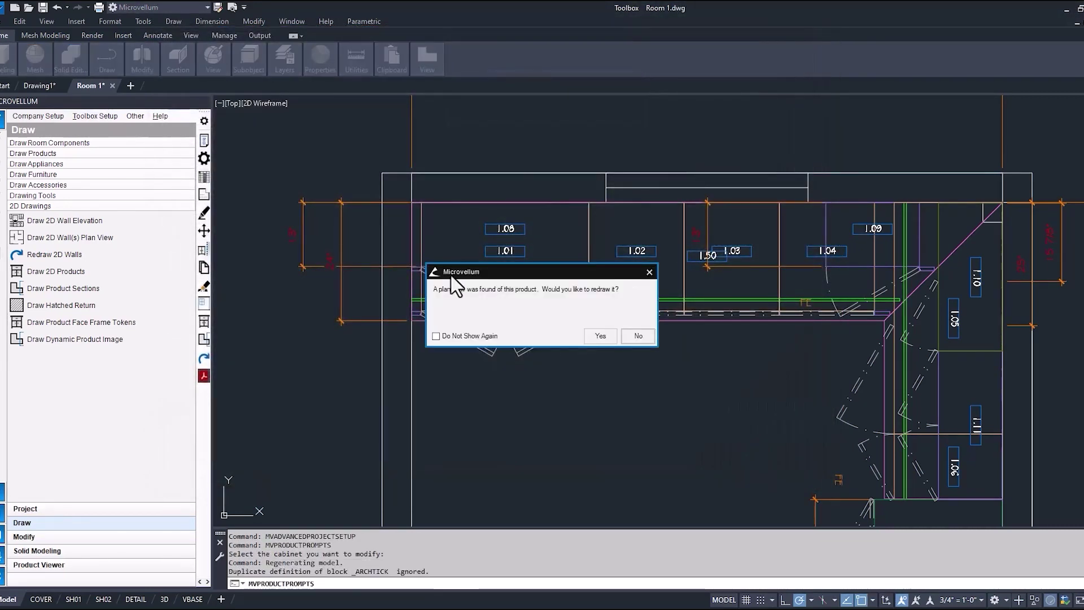
pyautogui.click(597, 334)
# - Move the base cabinet depth dimension farther out from the side wall, clear of upper cabinet 1.08's depth dimension
pyautogui.click(341, 305)
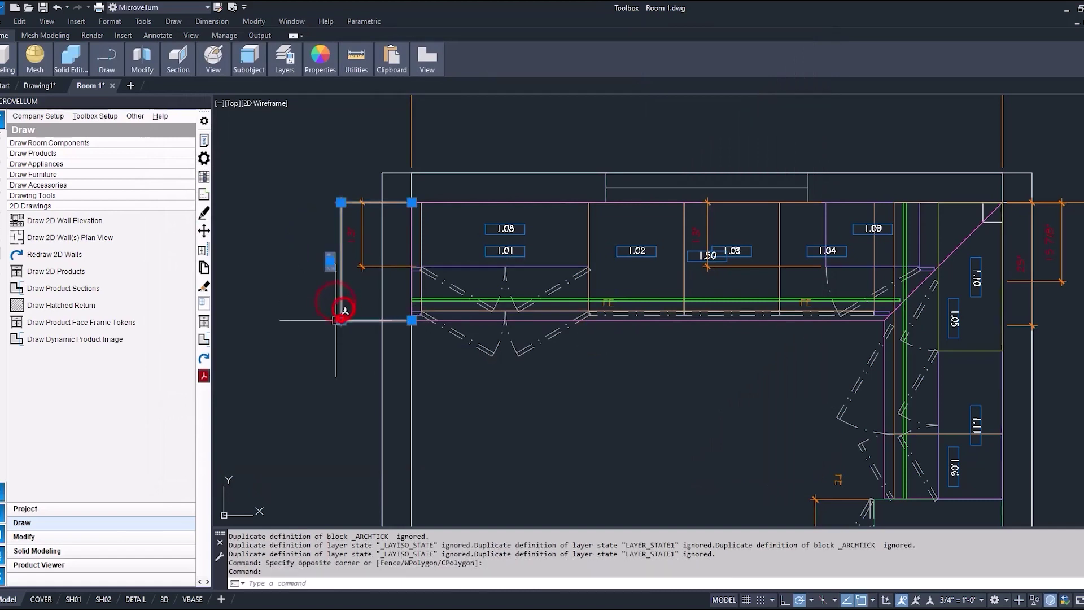
pyautogui.click(340, 320)
pyautogui.press('Escape')
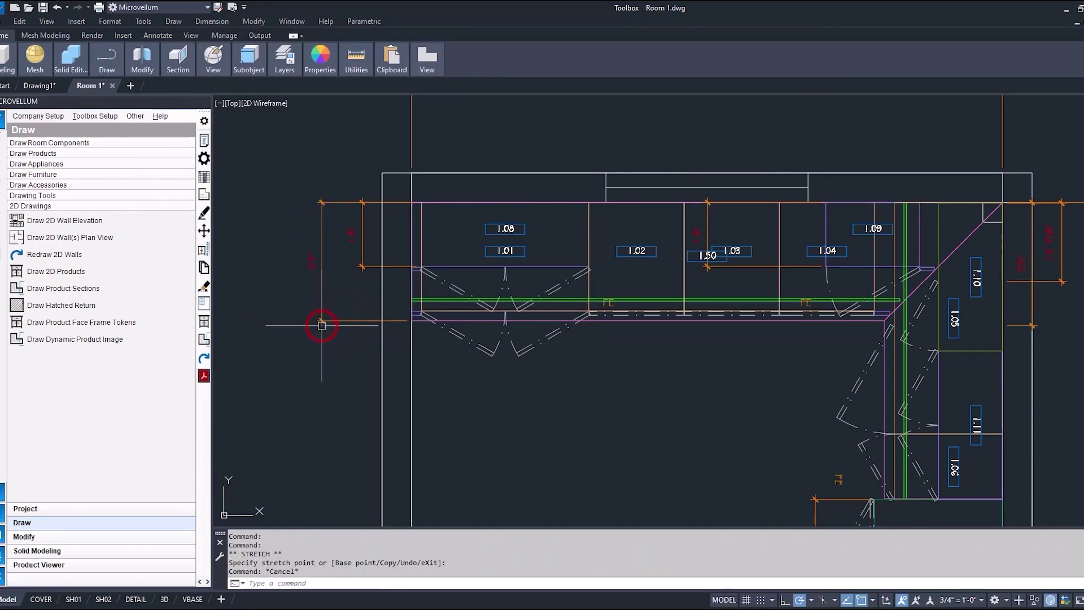
pyautogui.press('Escape')
pyautogui.press('Return')
pyautogui.press('Return')
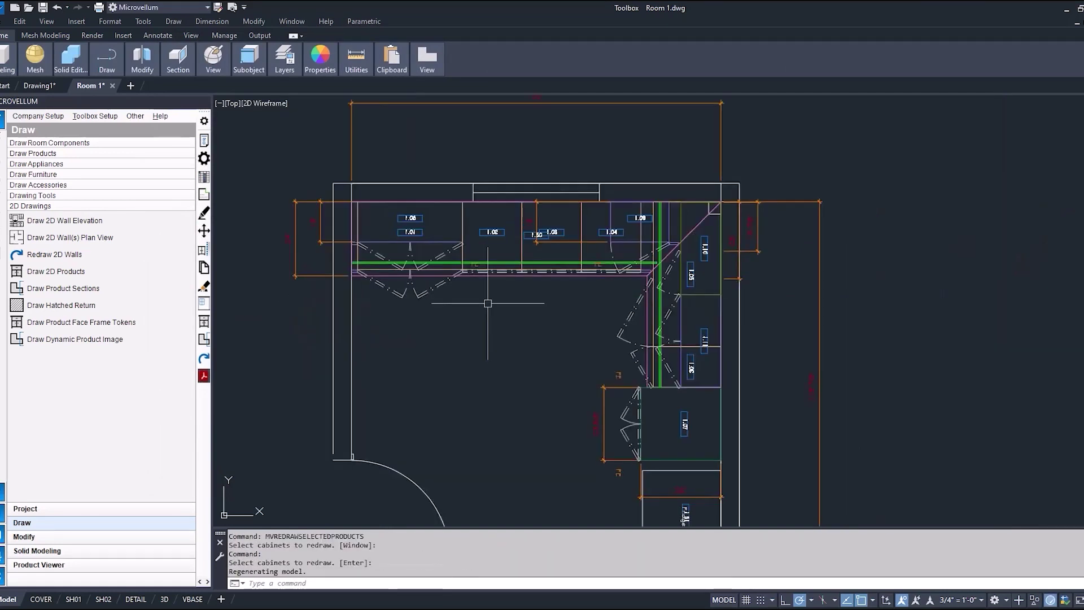
# - Dimension the window wall with a linear dimension from its inside corner to the window, continued across the window to the far inside corner
pyautogui.write('dim1')
pyautogui.press('Return')
pyautogui.click(355, 183)
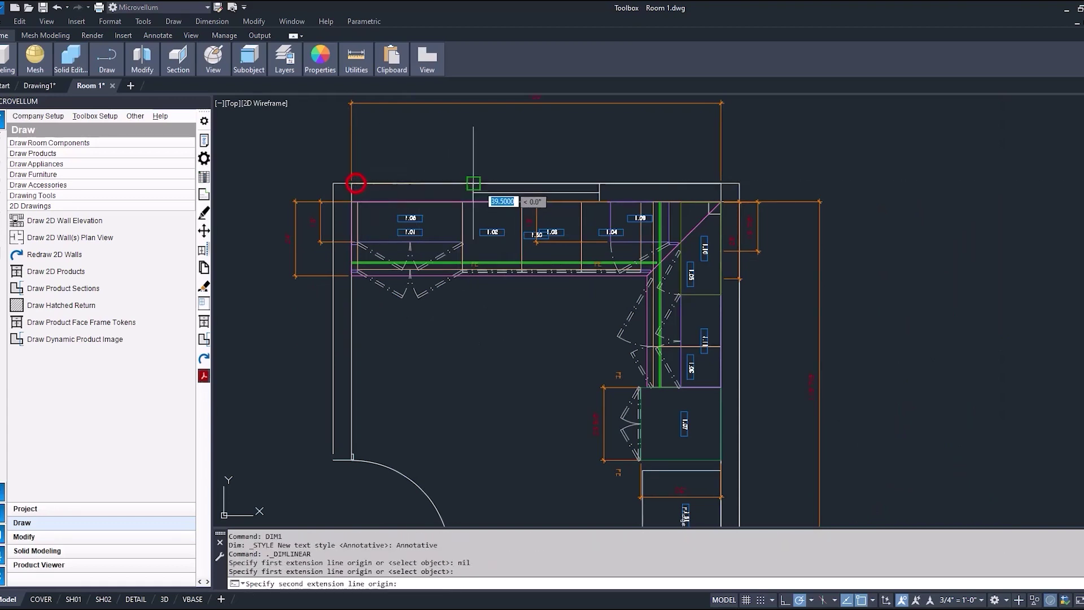
pyautogui.click(474, 183)
pyautogui.click(465, 160)
pyautogui.write('DIMCONT')
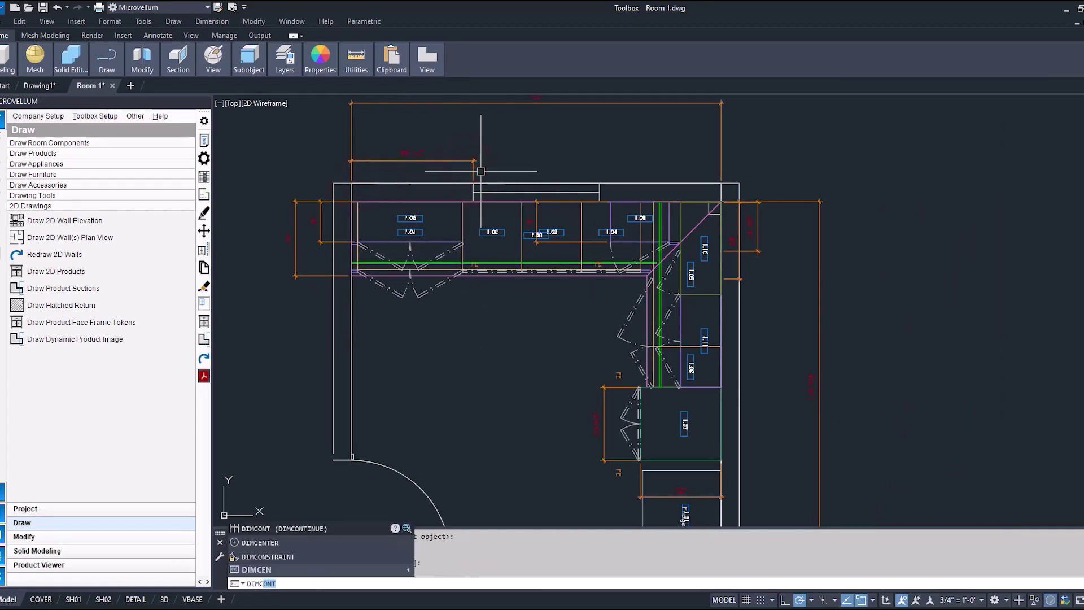
pyautogui.press('Return')
pyautogui.scroll(4, 475, 162)
pyautogui.click(790, 219)
pyautogui.moveTo(790, 220); pyautogui.dragTo(599, 215, button='middle')
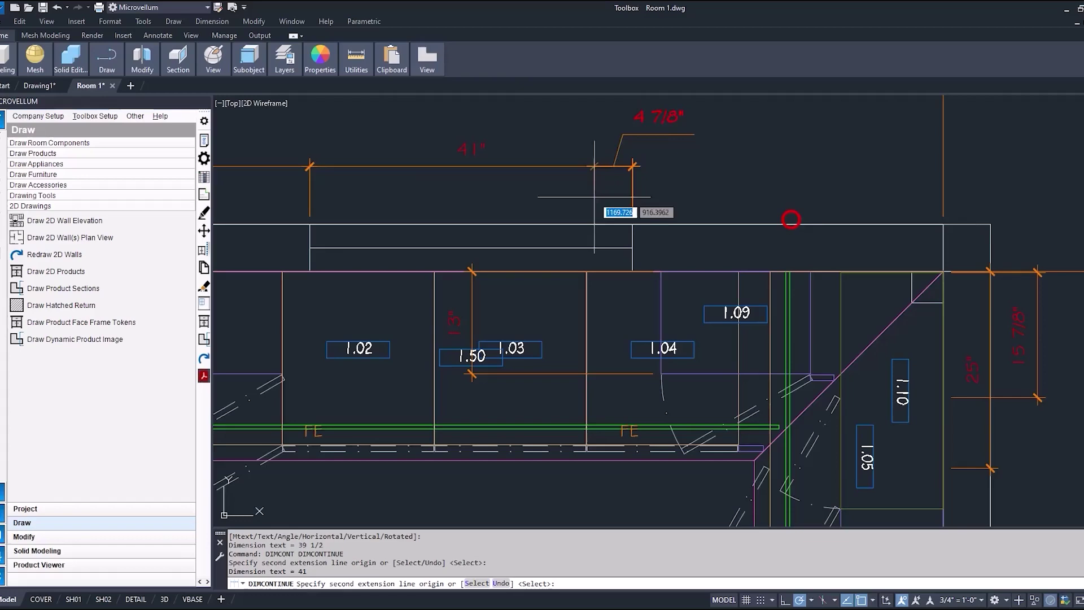
pyautogui.press('Escape')
# - Dimension the fridge space between the lower wall and tall cabinet 1.07, placing it in line with the cabinet's width dimension
pyautogui.scroll(-5, 931, 226)
pyautogui.click(545, 489)
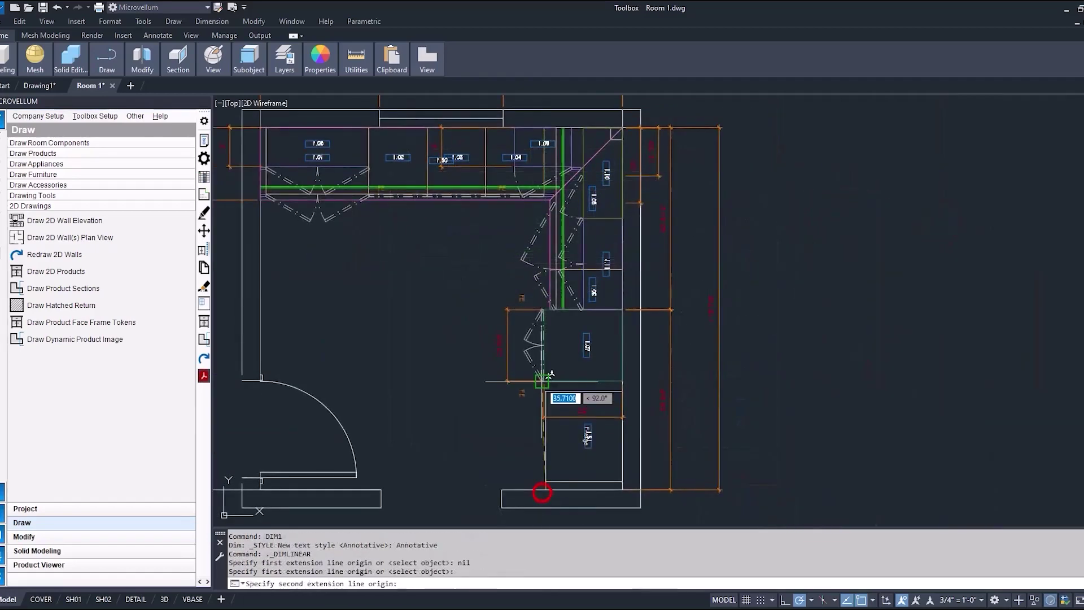
pyautogui.scroll(5, 544, 381)
pyautogui.click(545, 382)
pyautogui.click(401, 384)
# - Turn off Left End Dimension in the 2D drawing options of upper cabinet 1.09 and apply the change
pyautogui.scroll(-6, 402, 380)
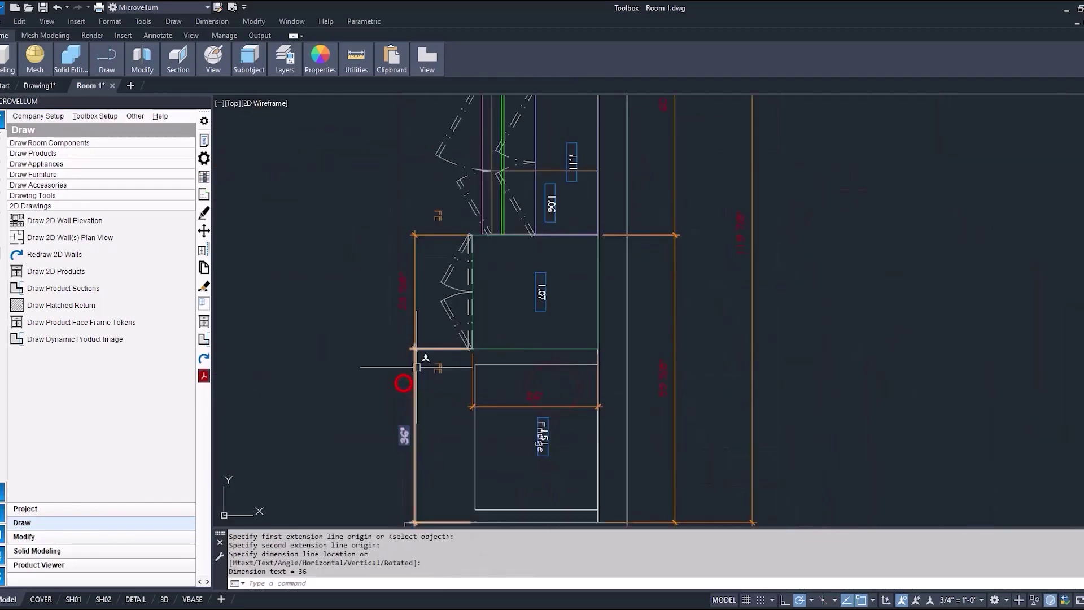
pyautogui.click(204, 138)
pyautogui.scroll(2, 598, 203)
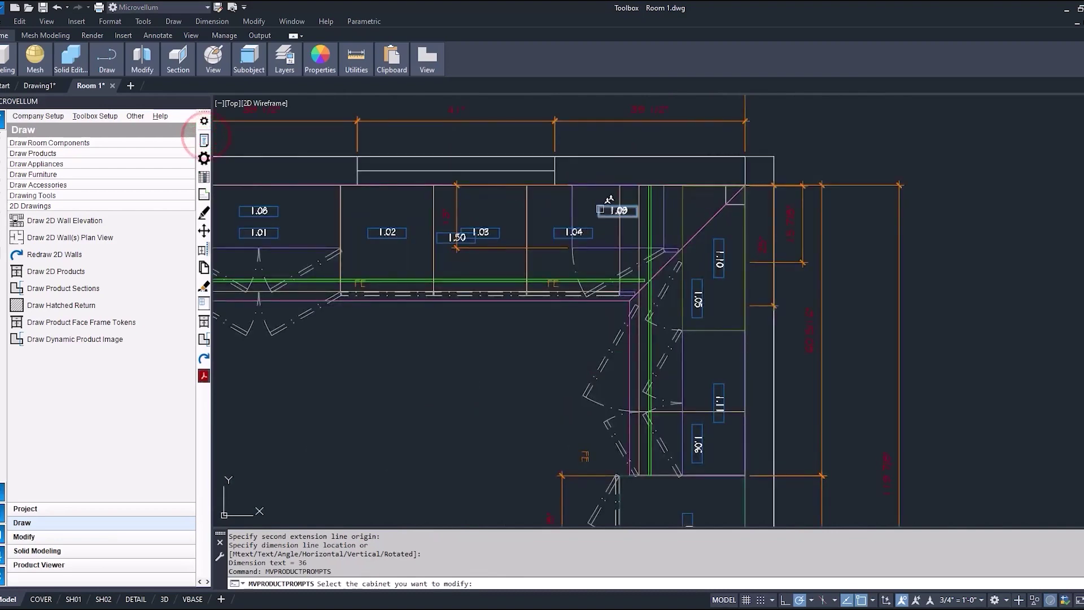
pyautogui.click(593, 205)
pyautogui.click(370, 62)
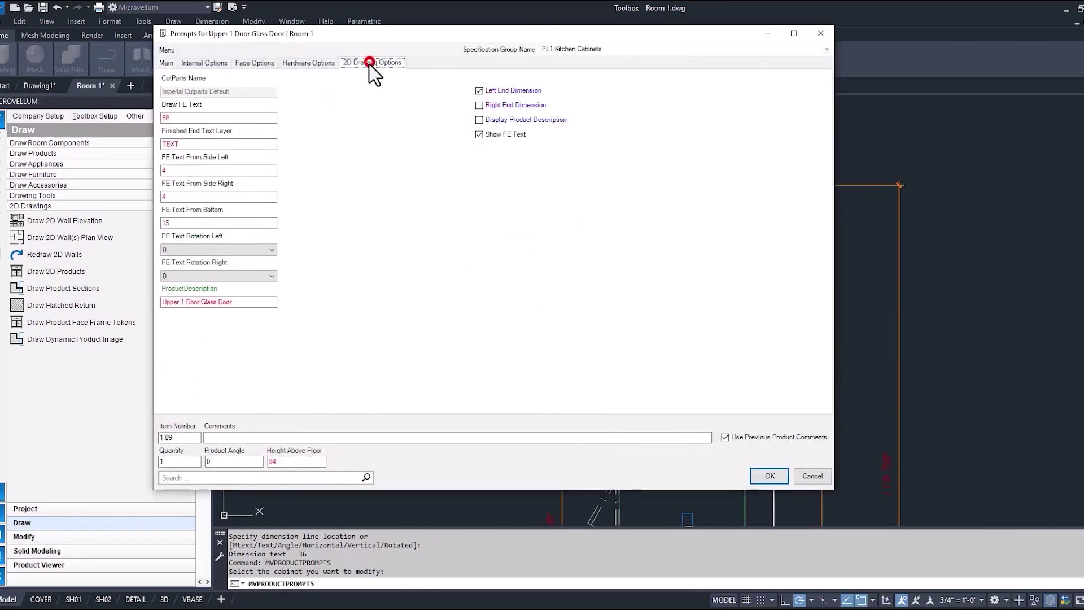
pyautogui.click(479, 91)
pyautogui.click(769, 475)
pyautogui.click(607, 334)
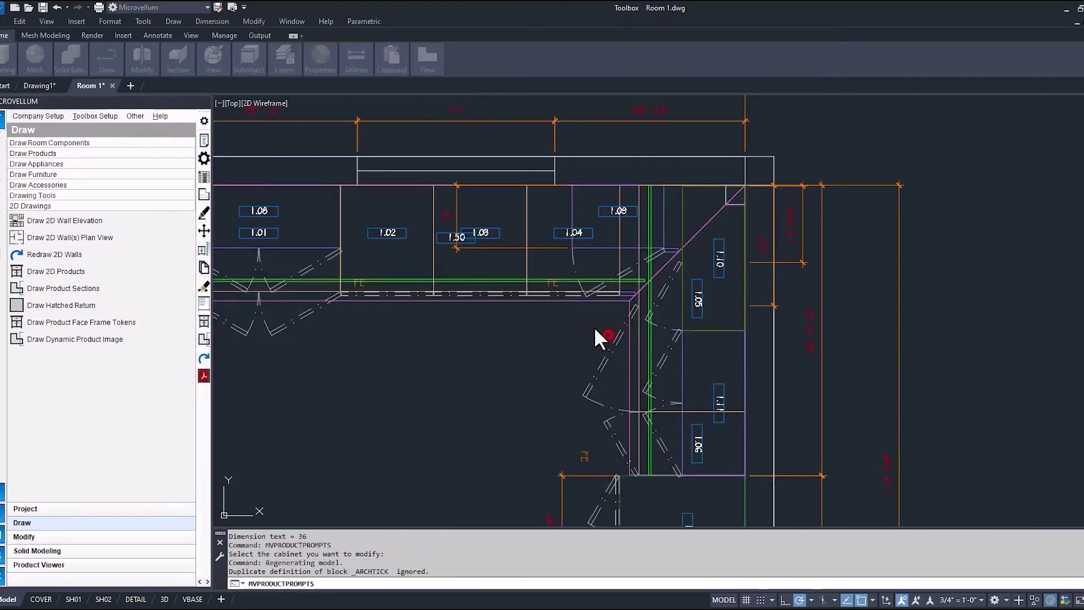
pyautogui.scroll(-5, 455, 318)
# - Examine the FE text in the plan and the Show FE Text option of upper cabinet 1.08, leaving its settings unchanged
pyautogui.scroll(10, 499, 233)
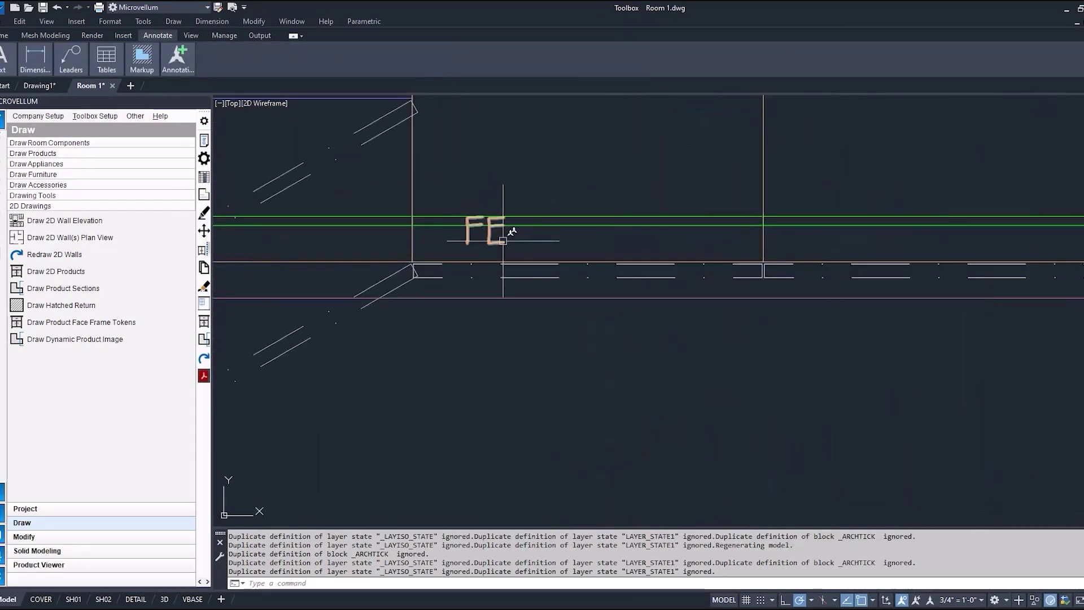
pyautogui.scroll(-5, 503, 243)
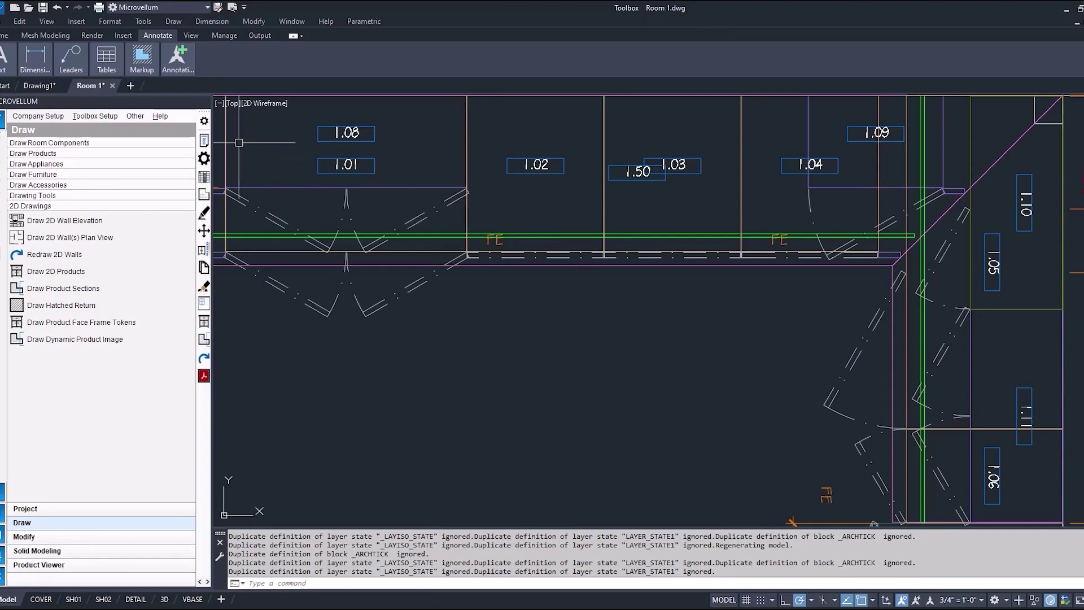
pyautogui.click(204, 140)
pyautogui.click(338, 134)
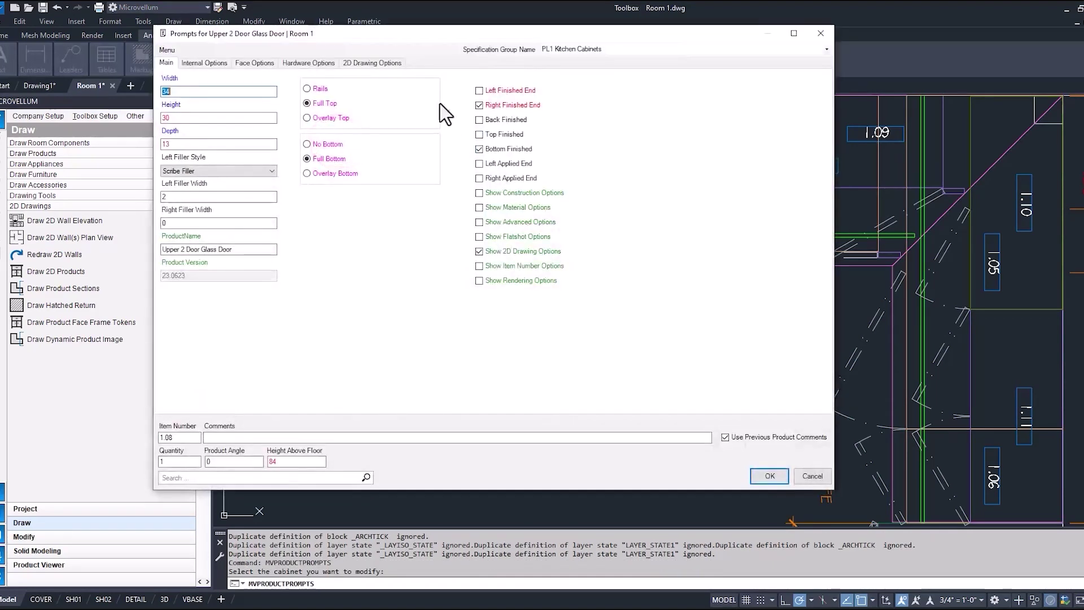
pyautogui.click(372, 62)
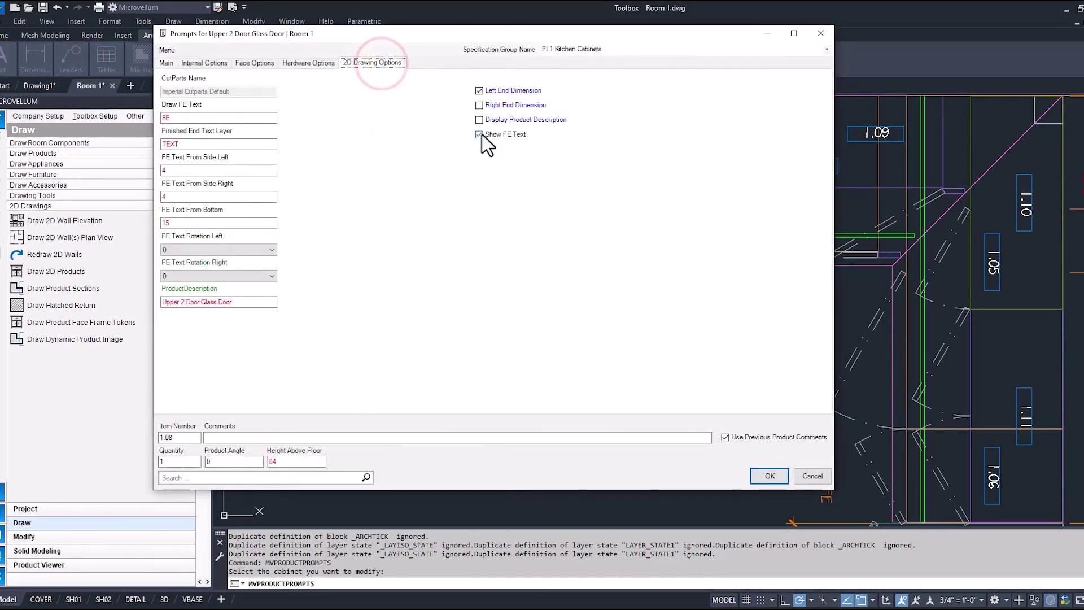
pyautogui.click(813, 476)
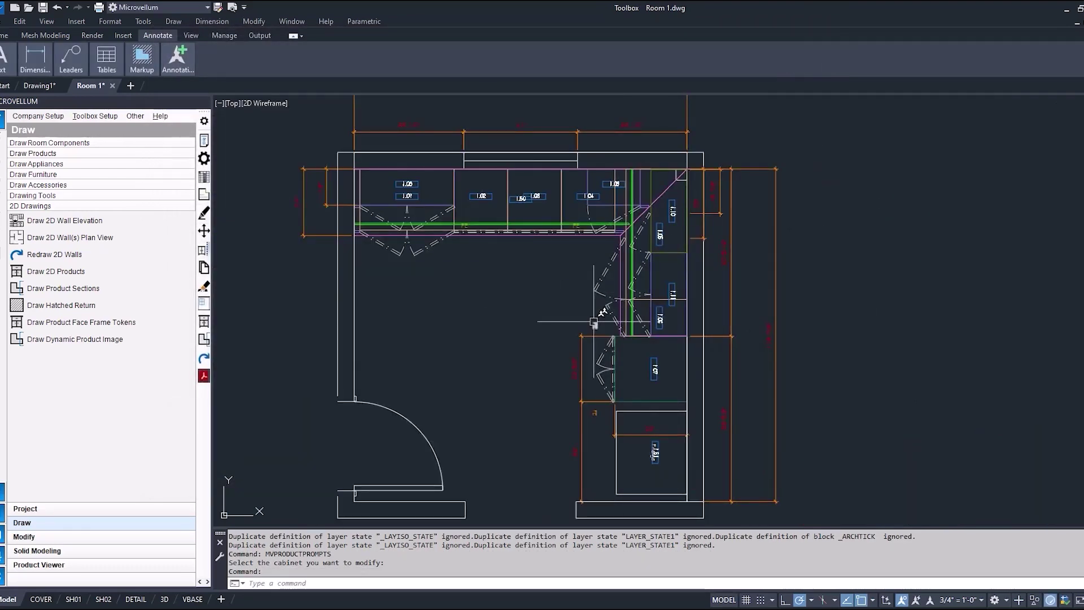
pyautogui.moveTo(593, 322)
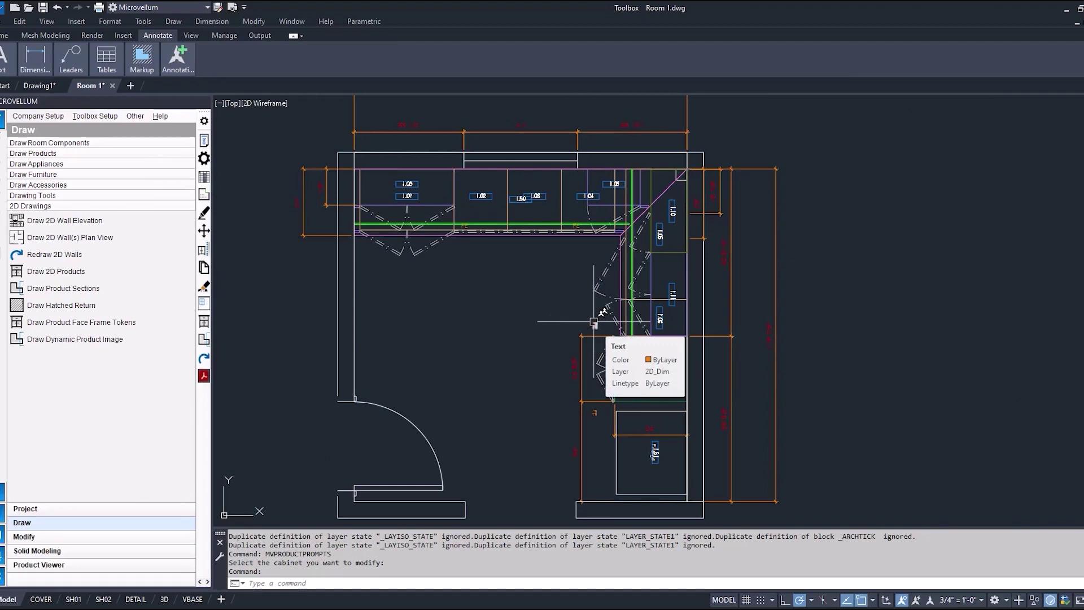
pyautogui.press('Escape')
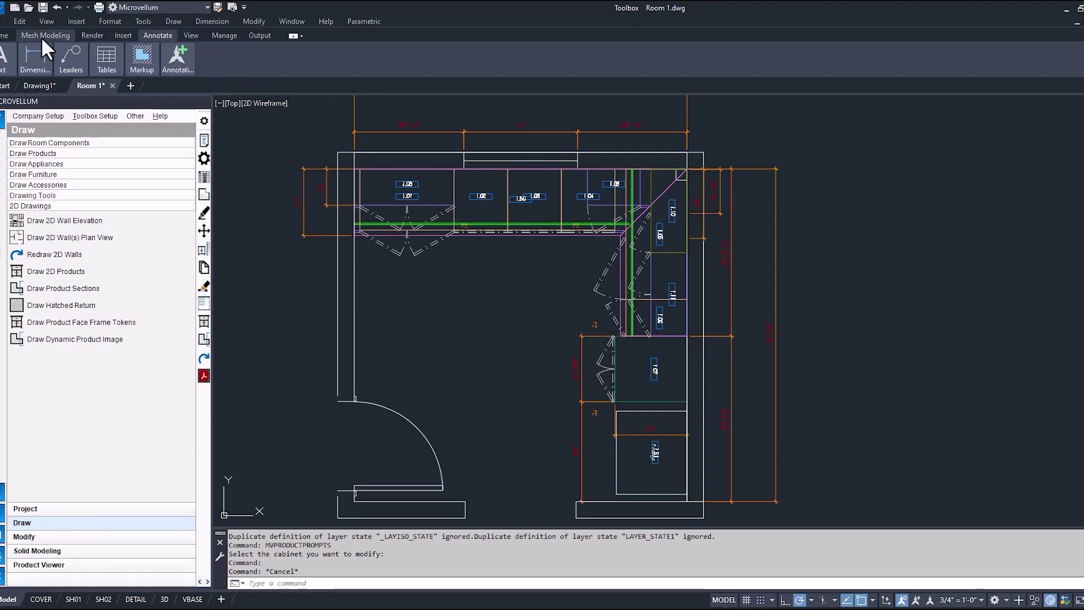
# - Make layer 0 the current layer
pyautogui.click(3, 35)
pyautogui.click(301, 68)
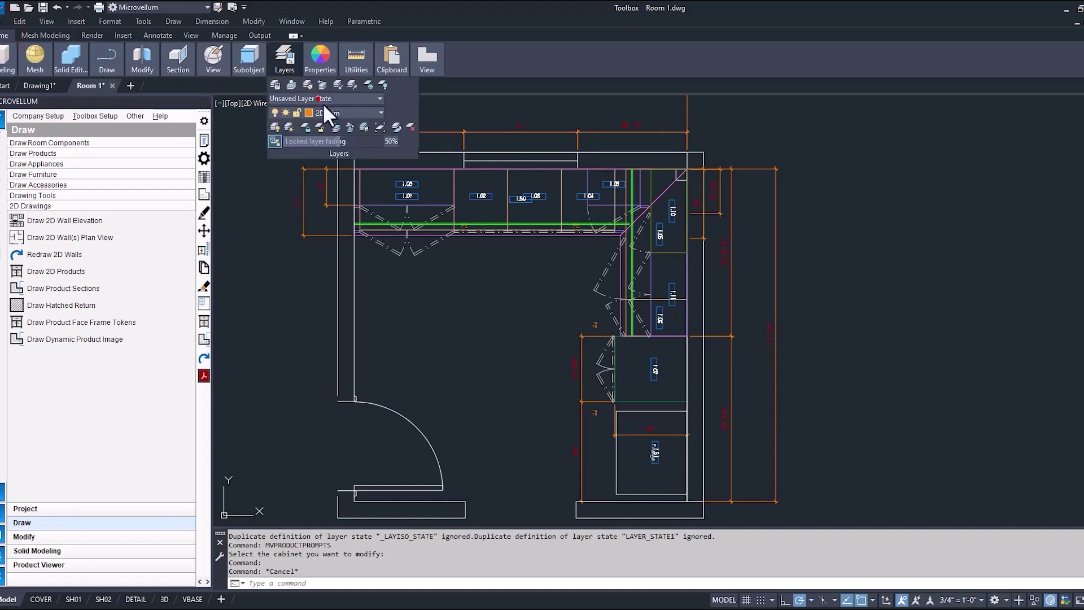
pyautogui.click(326, 113)
pyautogui.click(331, 128)
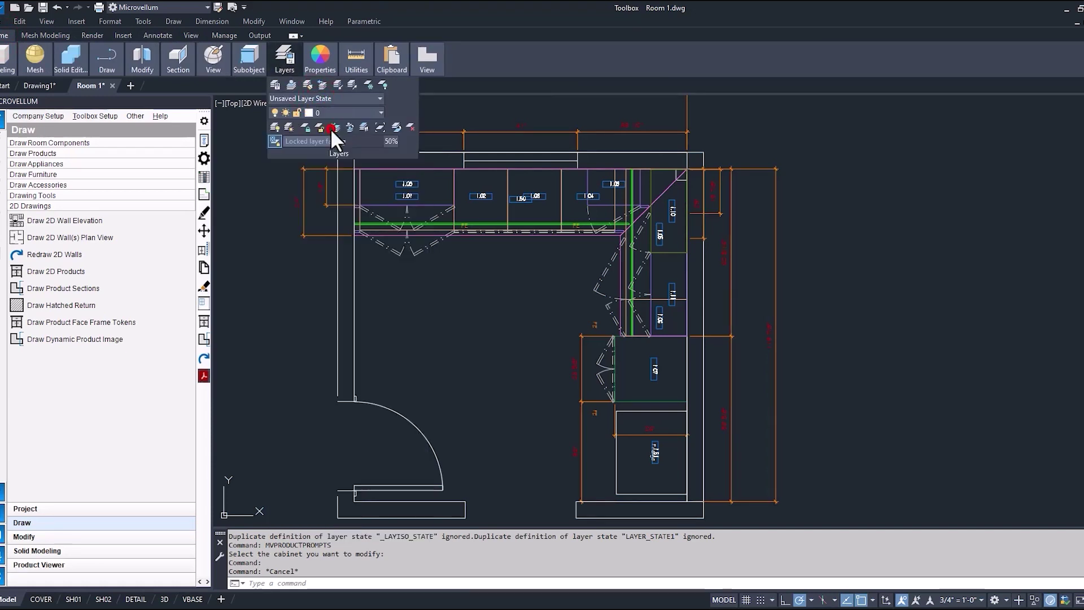
pyautogui.click(259, 224)
pyautogui.press('Escape')
pyautogui.press('Escape')
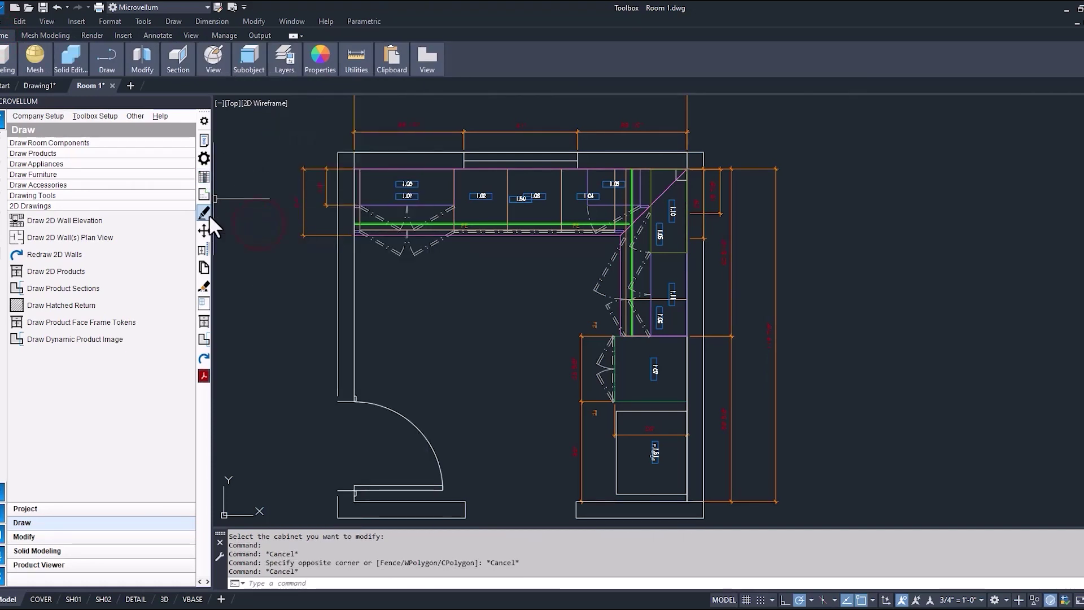
# - Redraw upper cabinets 1.08 and 1.09 and tall cabinet 1.07, and check the layer of their FE text in the plan view
pyautogui.click(203, 211)
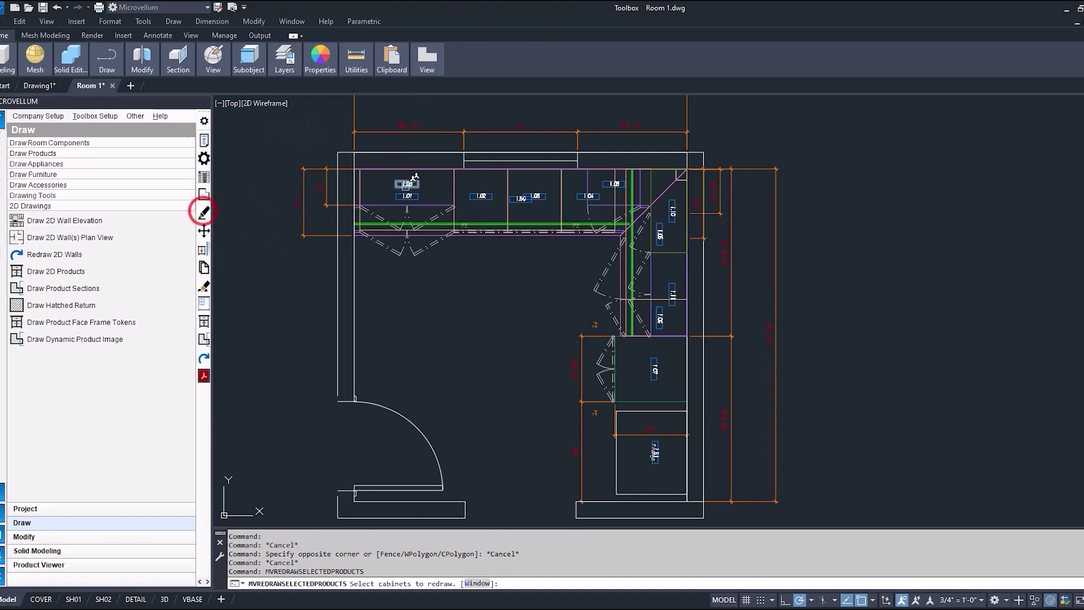
pyautogui.click(604, 183)
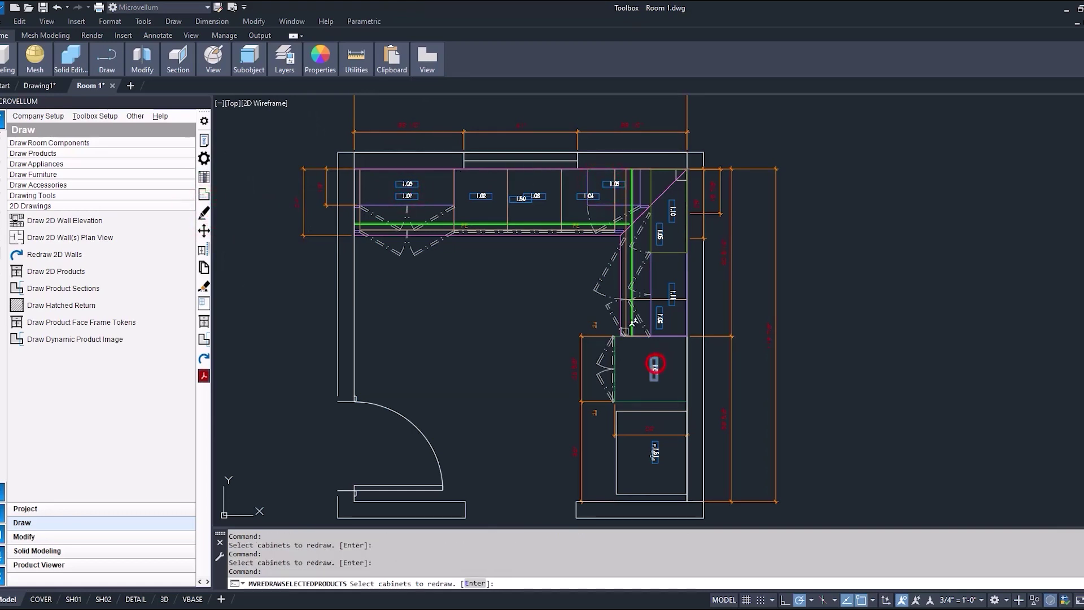
pyautogui.scroll(-6, 585, 304)
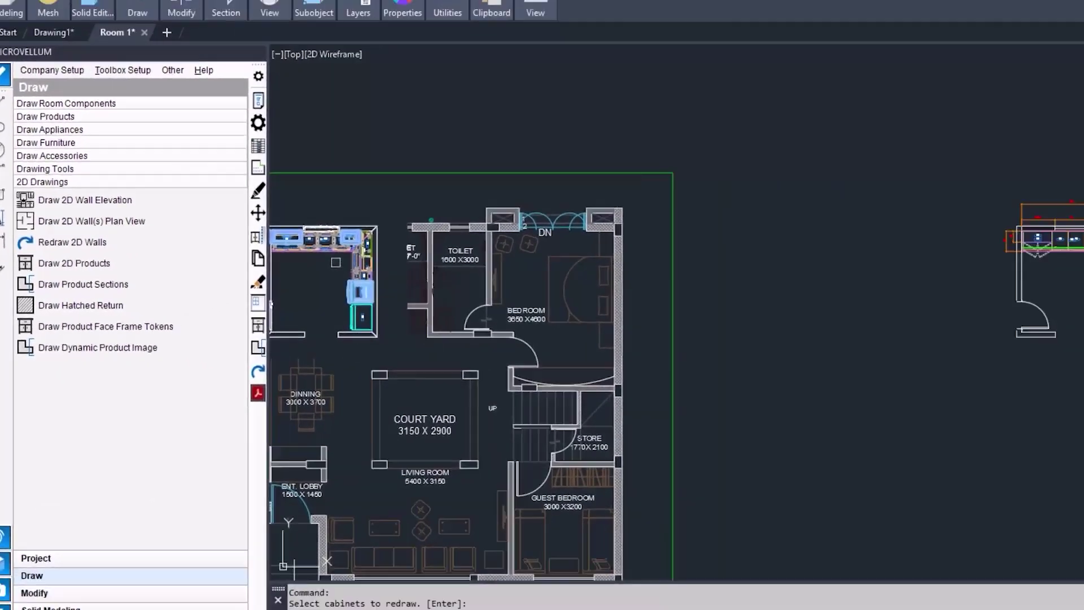
pyautogui.press('Return')
pyautogui.click(530, 351)
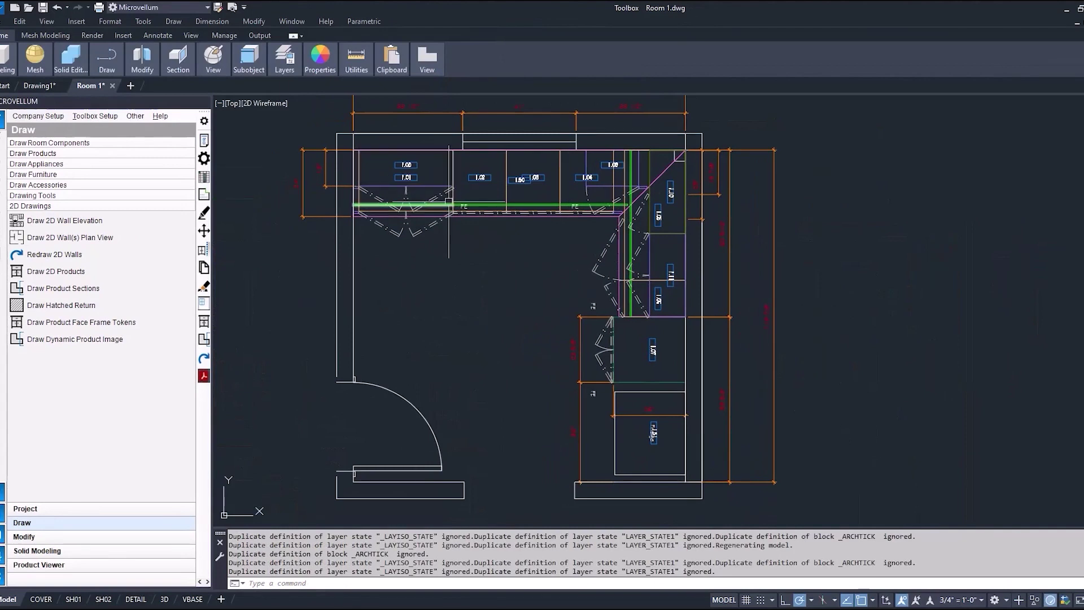
pyautogui.scroll(4, 579, 288)
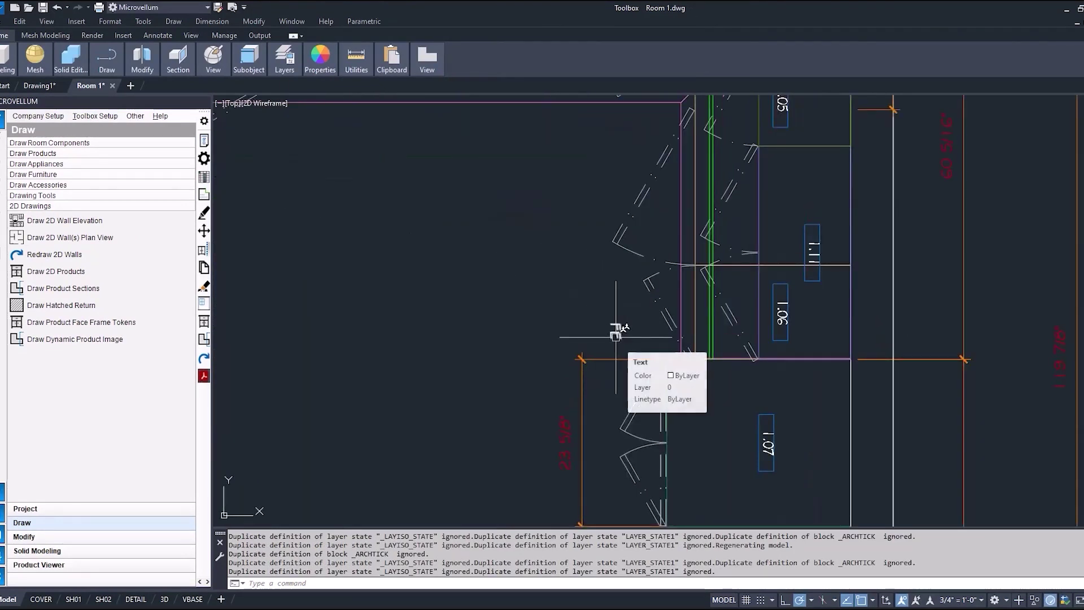
pyautogui.scroll(-3, 617, 332)
pyautogui.press('Escape')
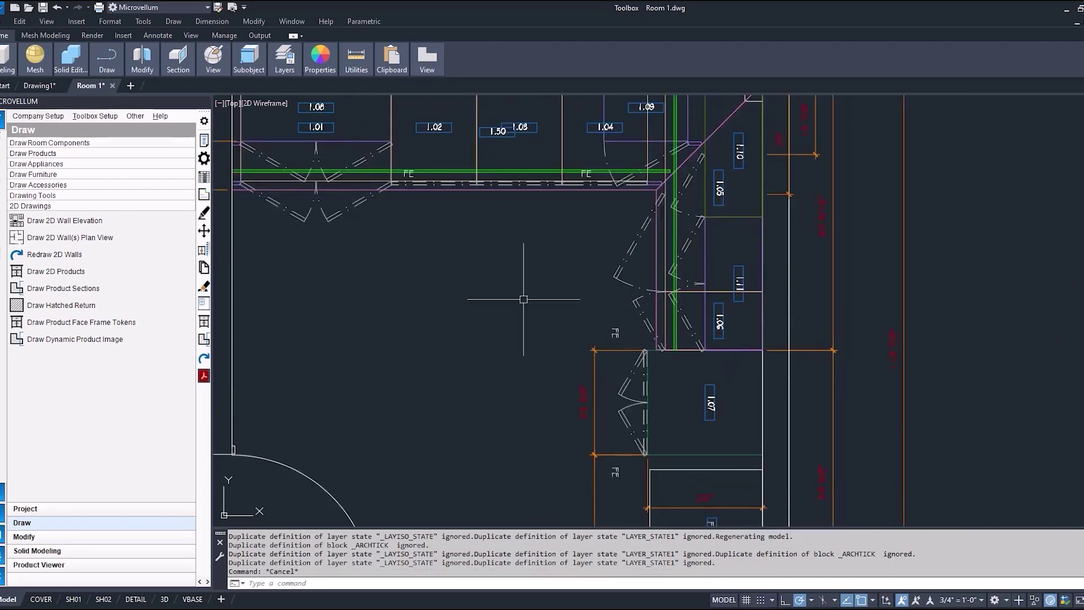
pyautogui.moveTo(522, 305)
pyautogui.mouseDown(button='middle')
pyautogui.moveTo(488, 287)
pyautogui.moveTo(522, 279)
pyautogui.mouseUp(button='middle')
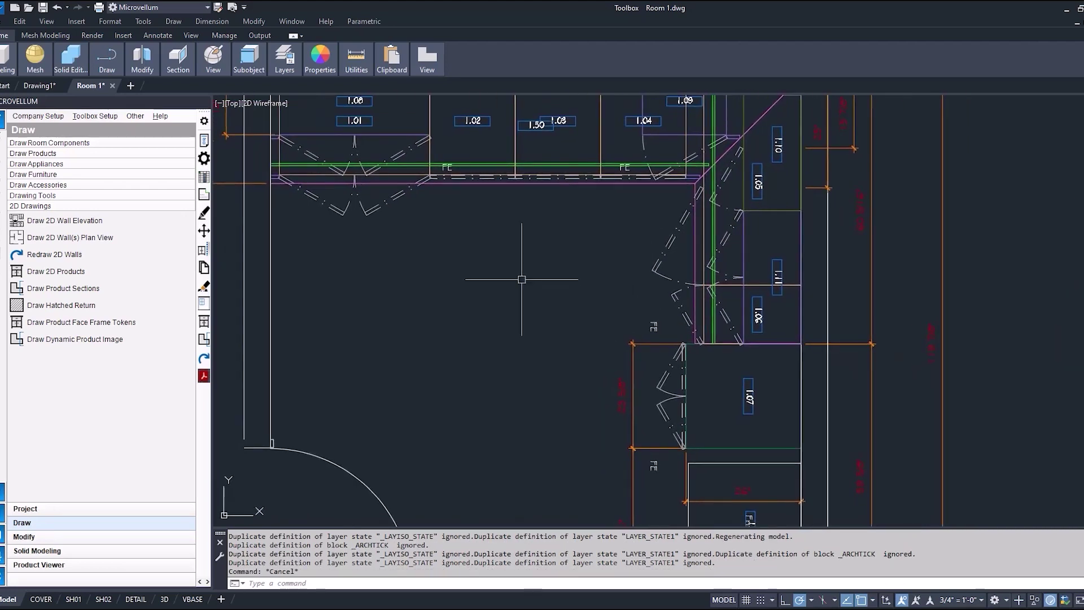
pyautogui.scroll(-2, 522, 279)
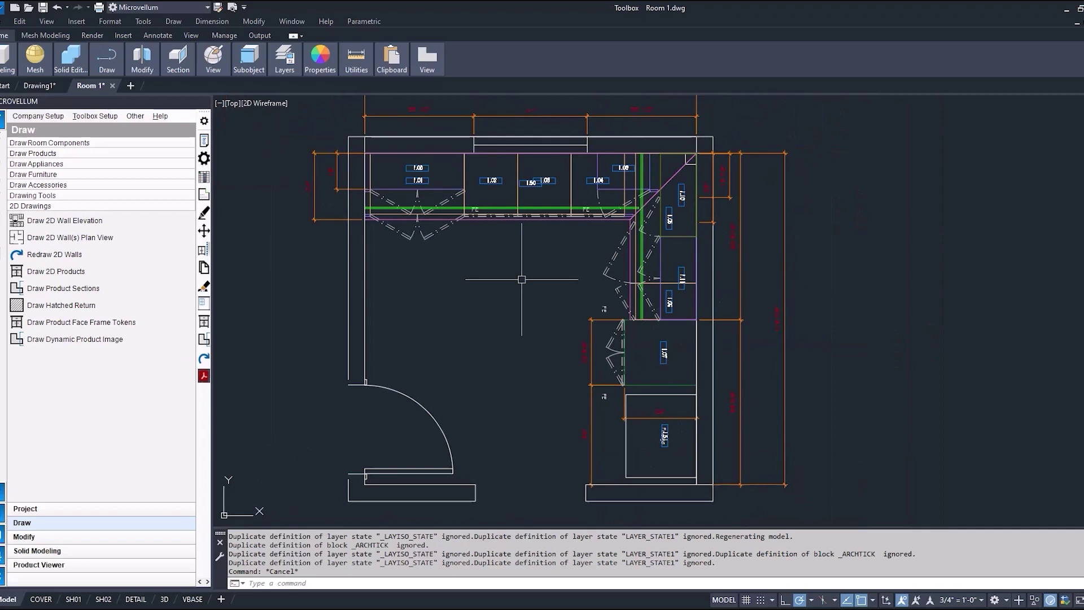